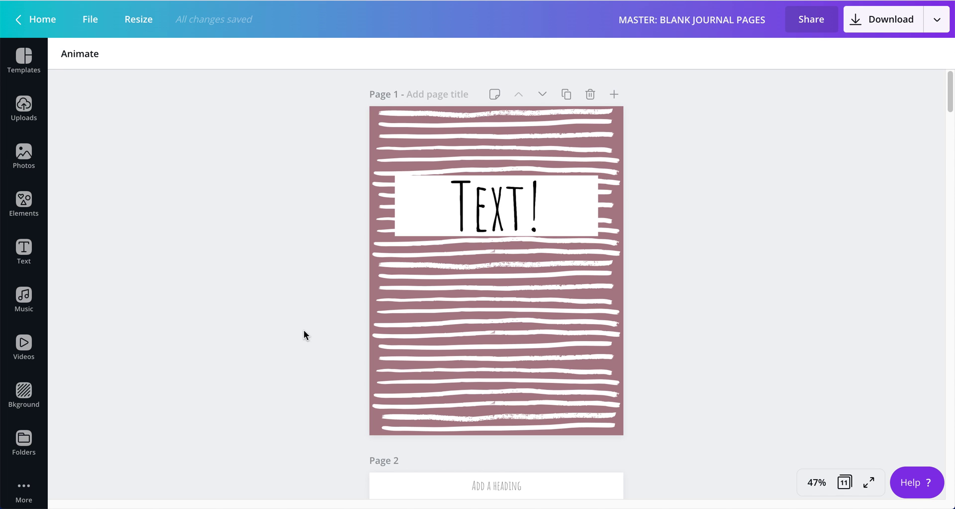
- Show all pages of the MASTER: BLANK JOURNAL PAGES design as a grid
left_click(845, 481)
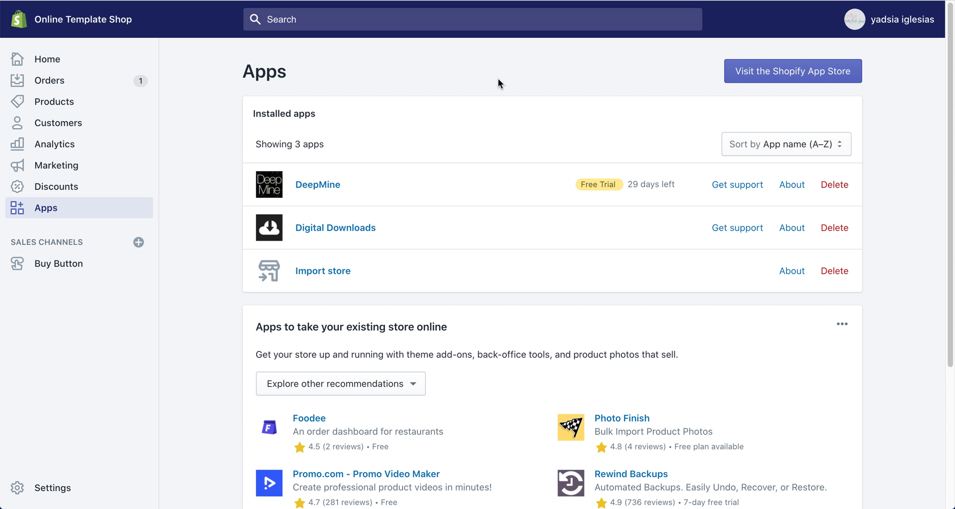
- Switch the Shopify admin from the Apps page to the Products list
left_click(54, 102)
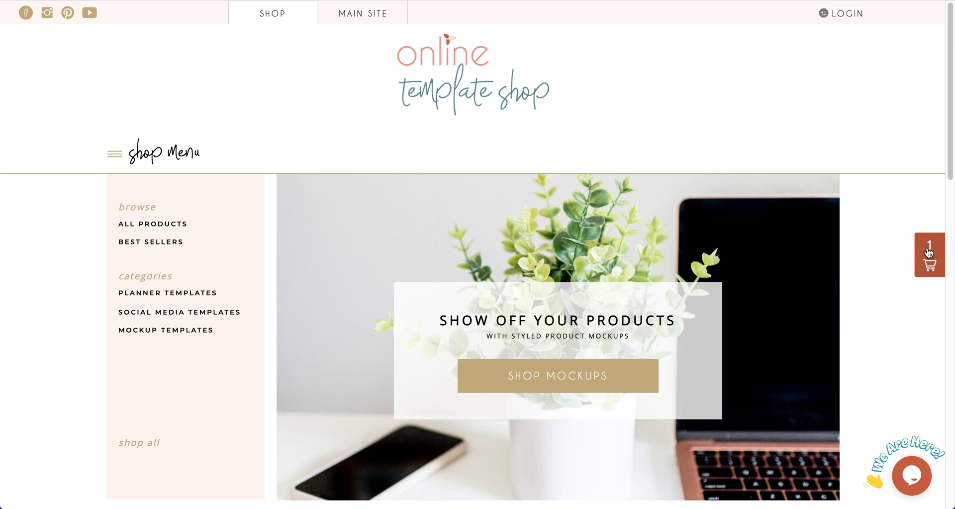
- Remove Canva Journal Templates from the storefront cart
left_click(930, 250)
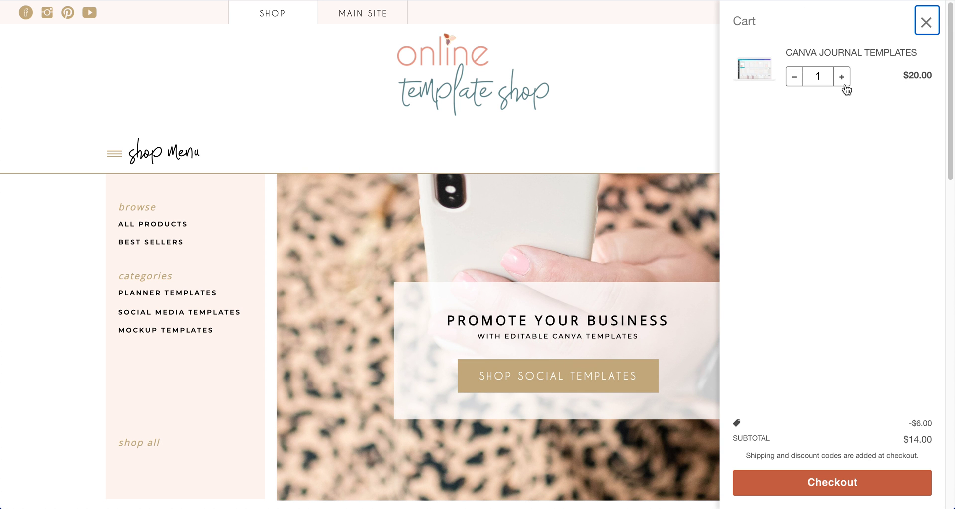
left_click(794, 78)
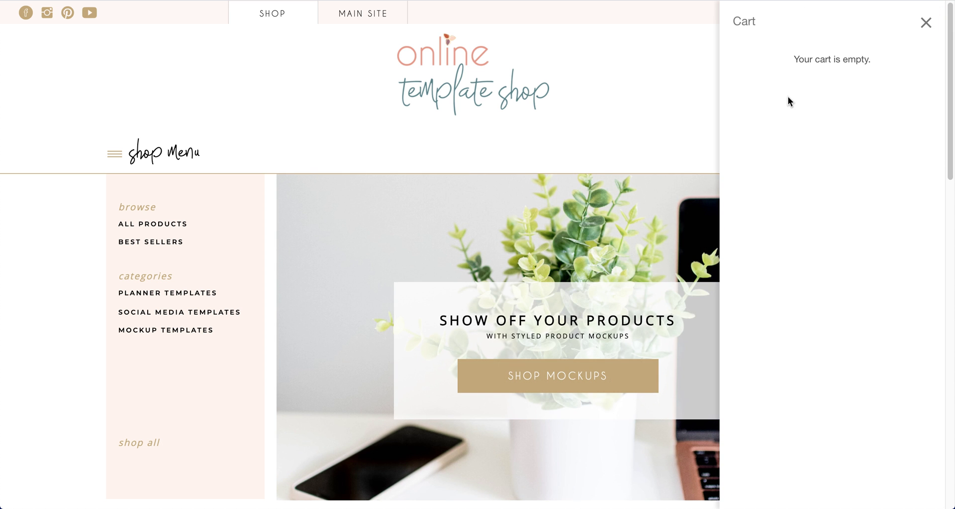
left_click(924, 23)
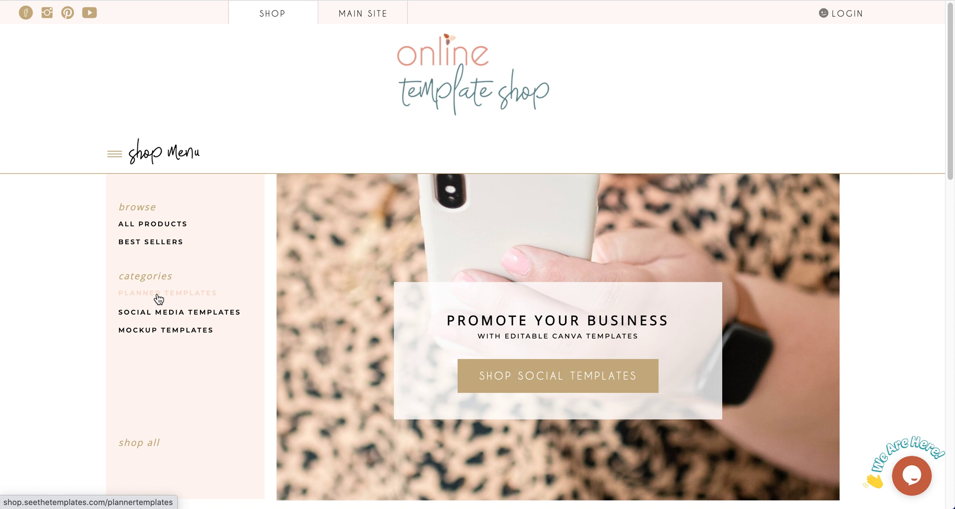
- Add Canva Planner Templates ($27) to the cart from the Planner Templates category
left_click(158, 299)
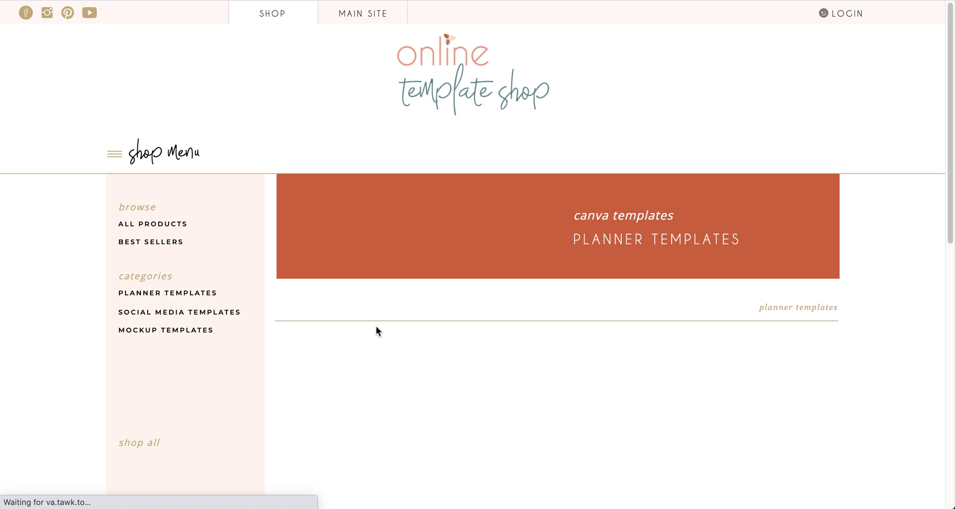
scroll(513, 406, "down", 1)
scroll(539, 408, "down", 5)
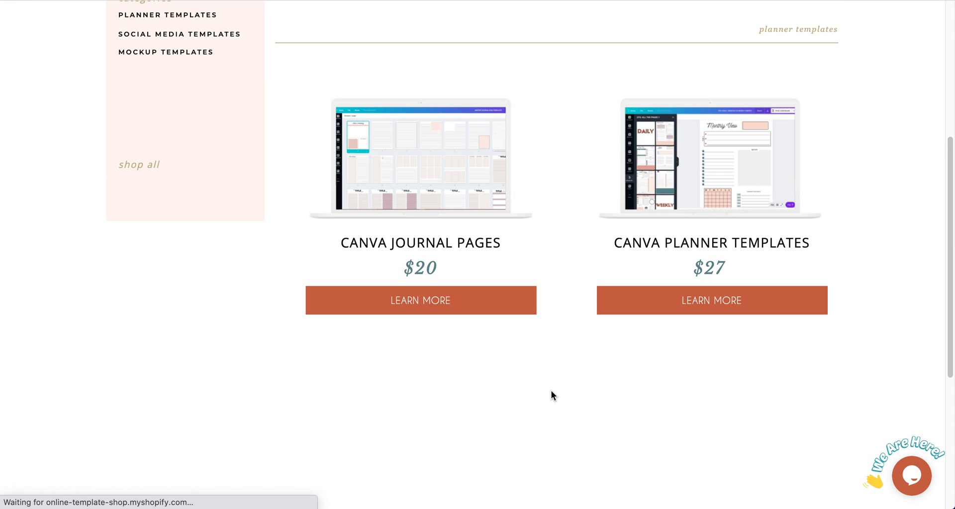
left_click(723, 306)
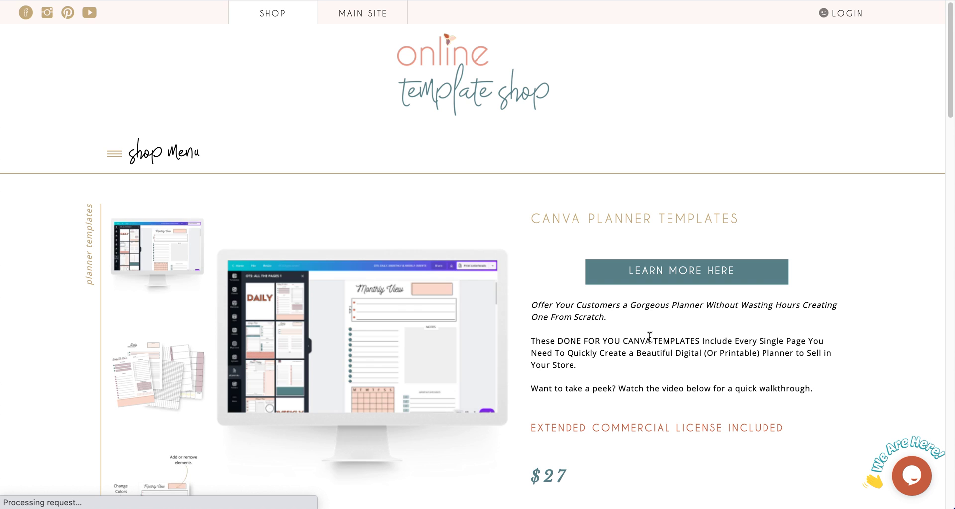
scroll(670, 401, "down", 5)
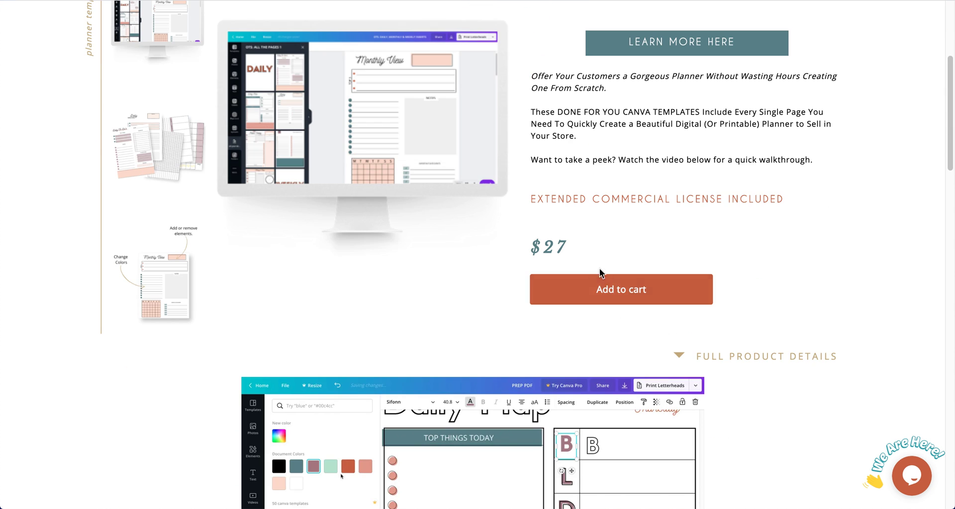
left_click(652, 288)
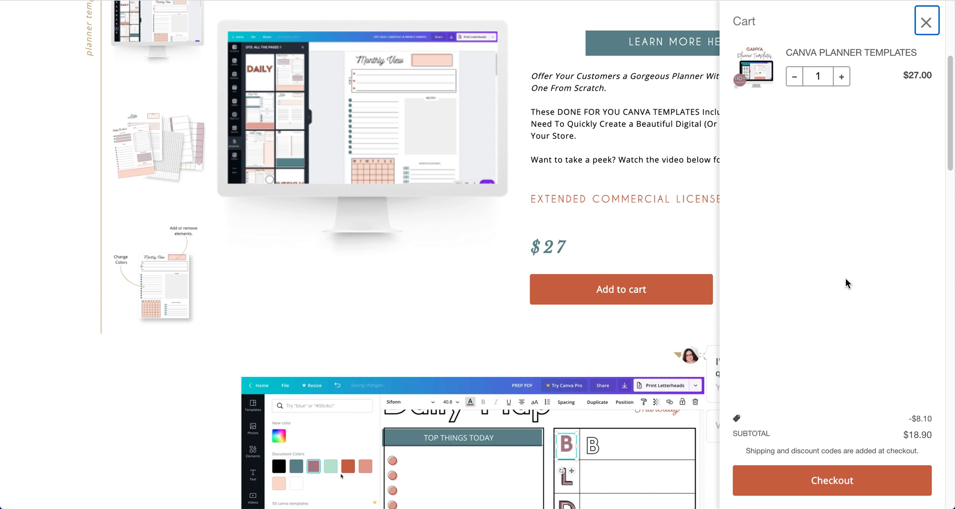
left_click(925, 24)
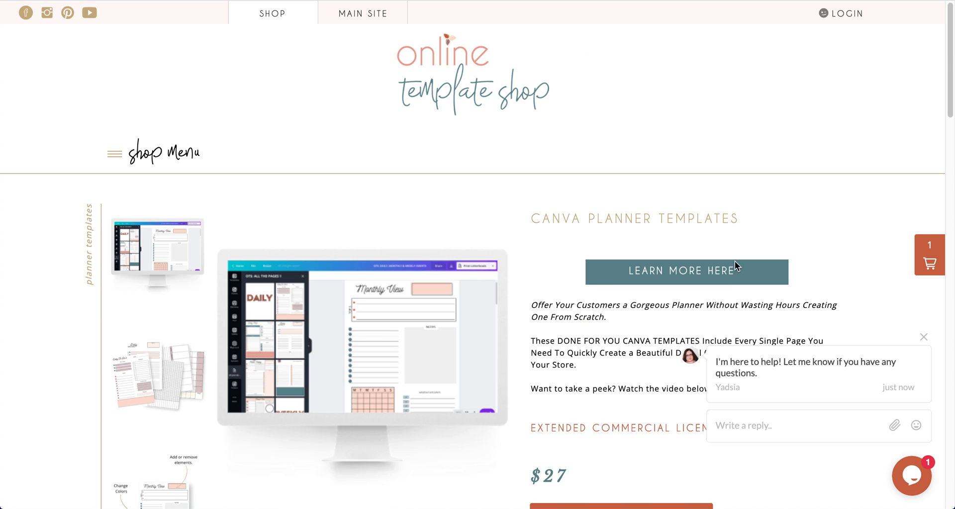
scroll(735, 264, "up", 5)
key("ctrl+Tab")
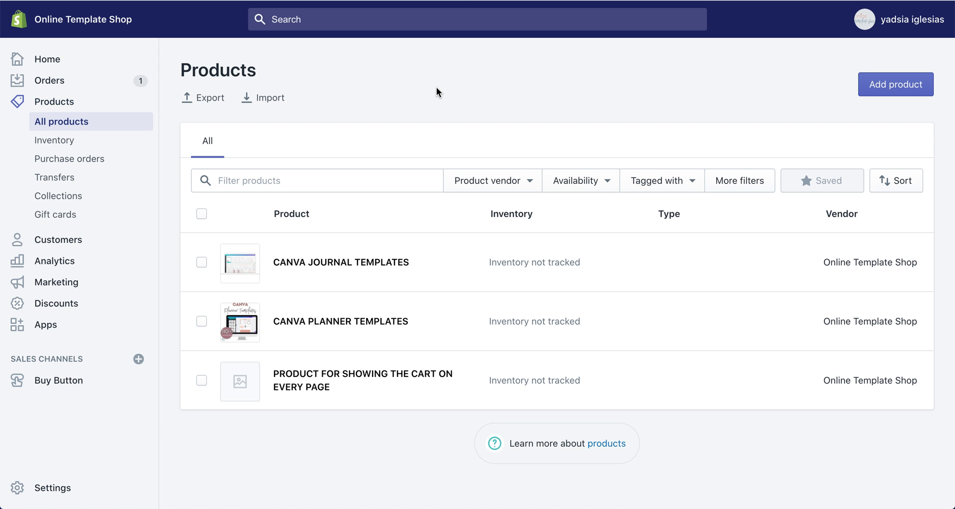
- Cycle the browser tabs from Shopify through Etsy to the Canva journal design
key("ctrl+Tab")
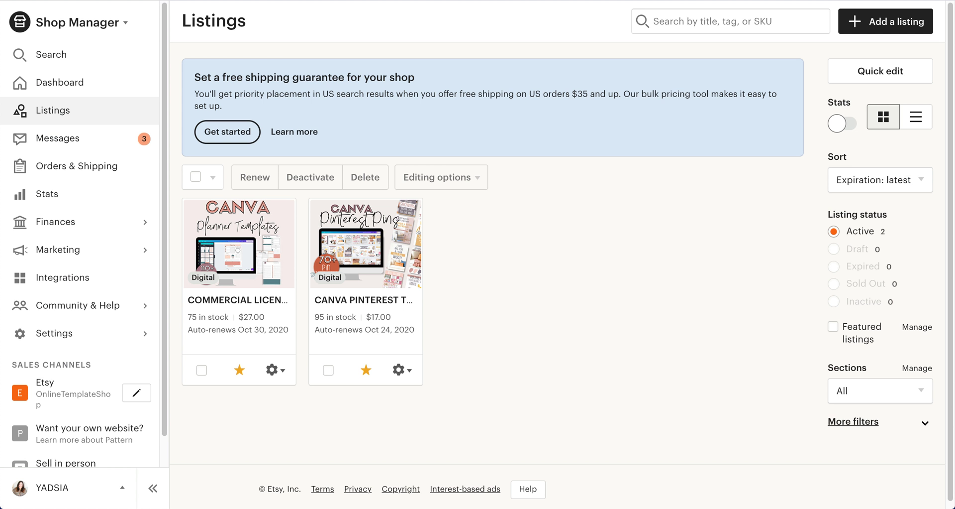
key("ctrl+shift+Tab")
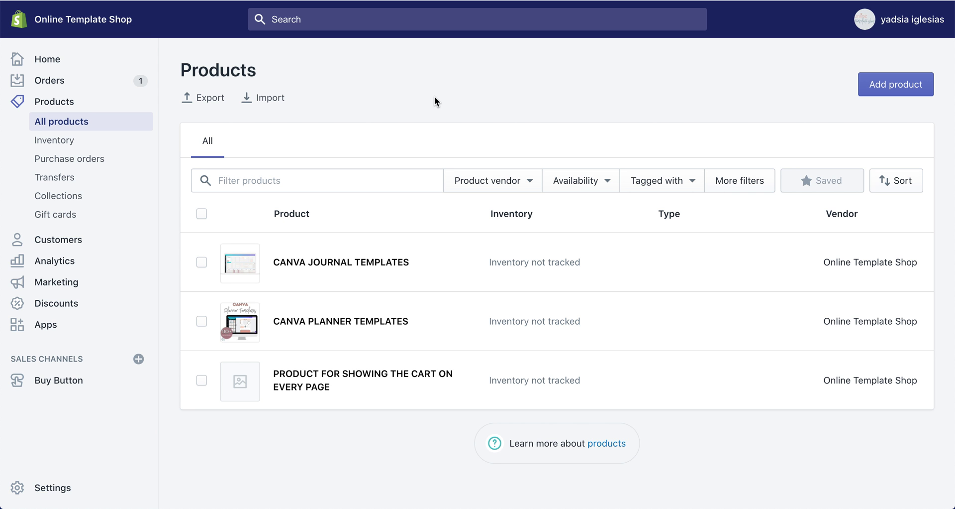
key("ctrl+Tab")
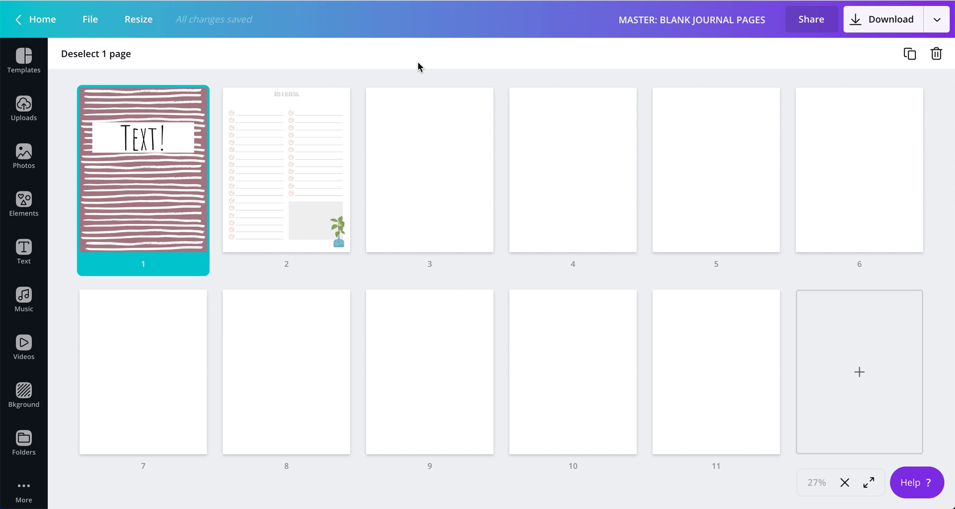
- Download all 11 journal pages as a PDF Print file
left_click(419, 78)
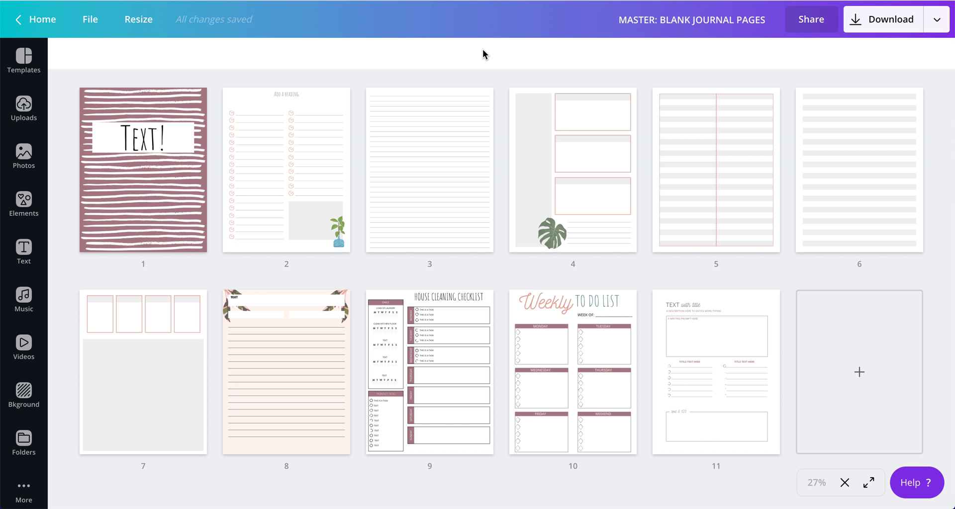
left_click(855, 25)
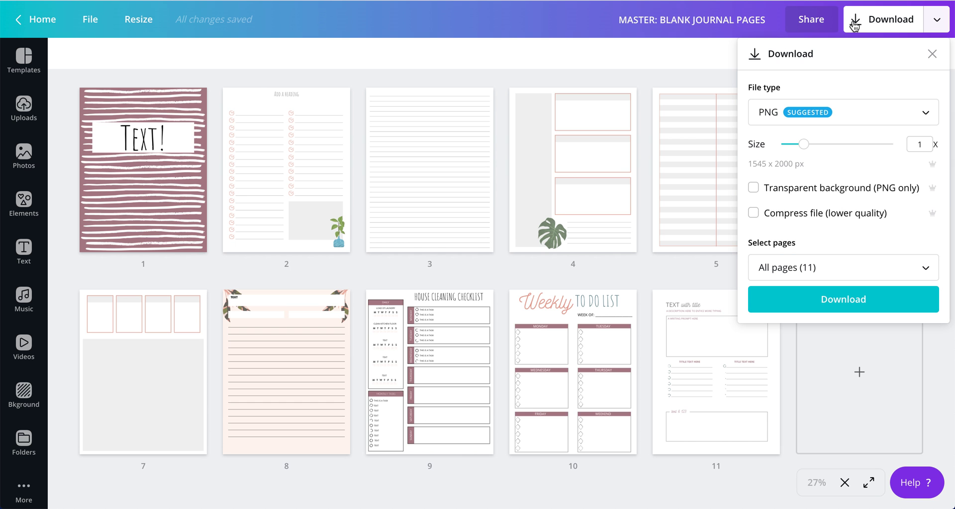
left_click(805, 112)
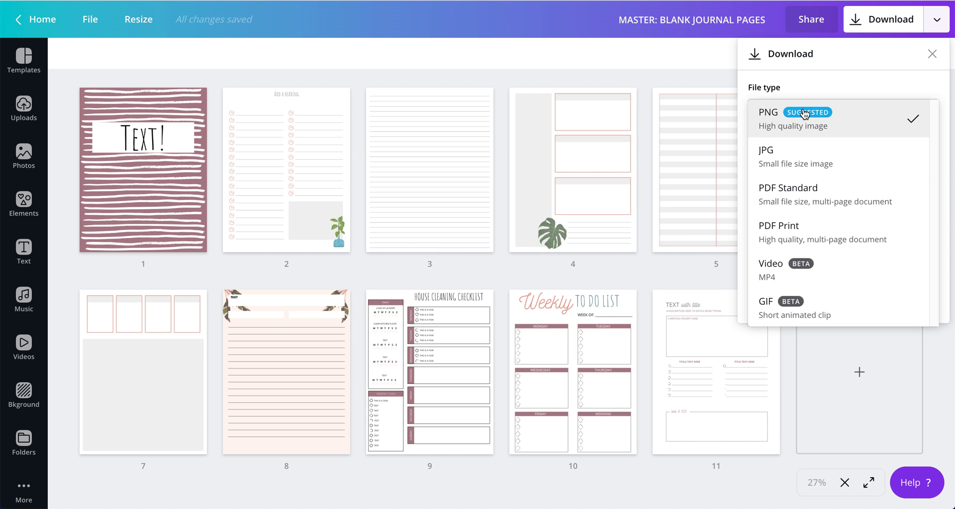
left_click(792, 228)
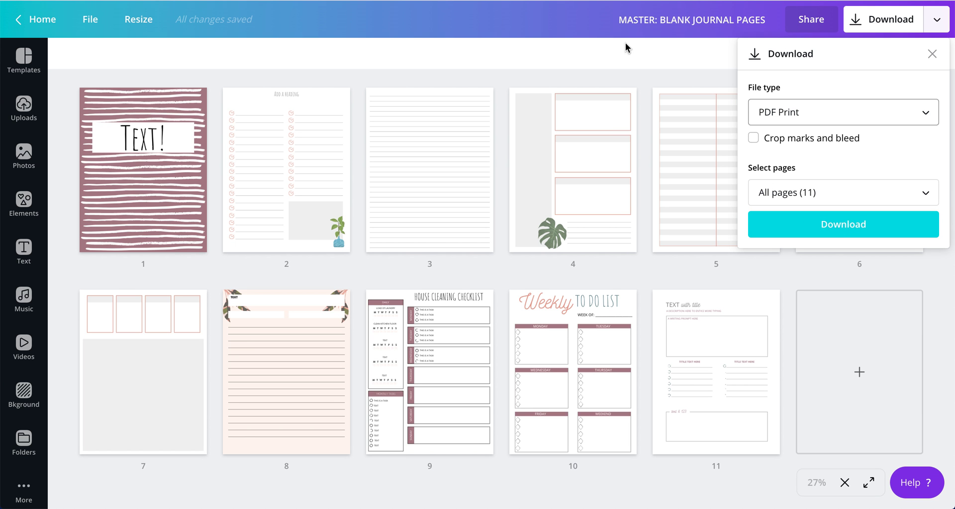
left_click(625, 18)
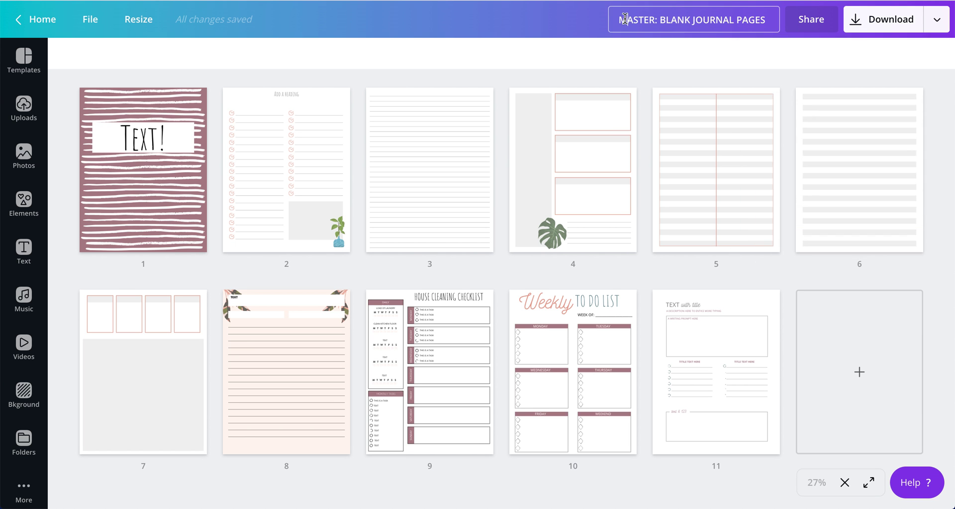
left_click(521, 21)
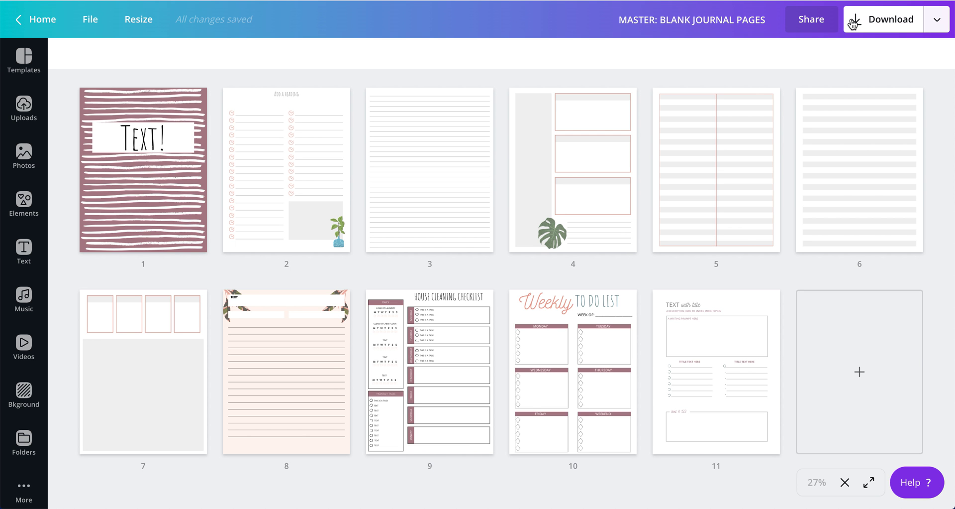
left_click(875, 20)
left_click(785, 116)
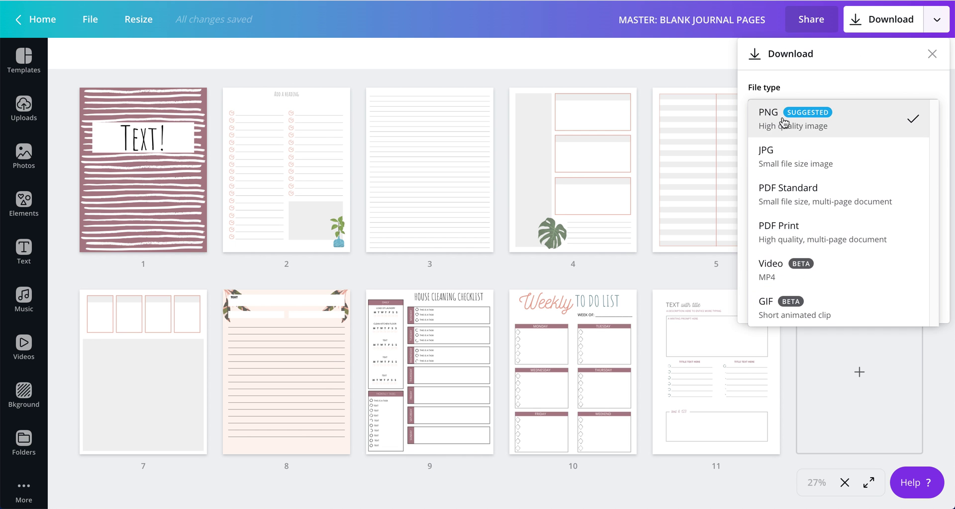
left_click(789, 230)
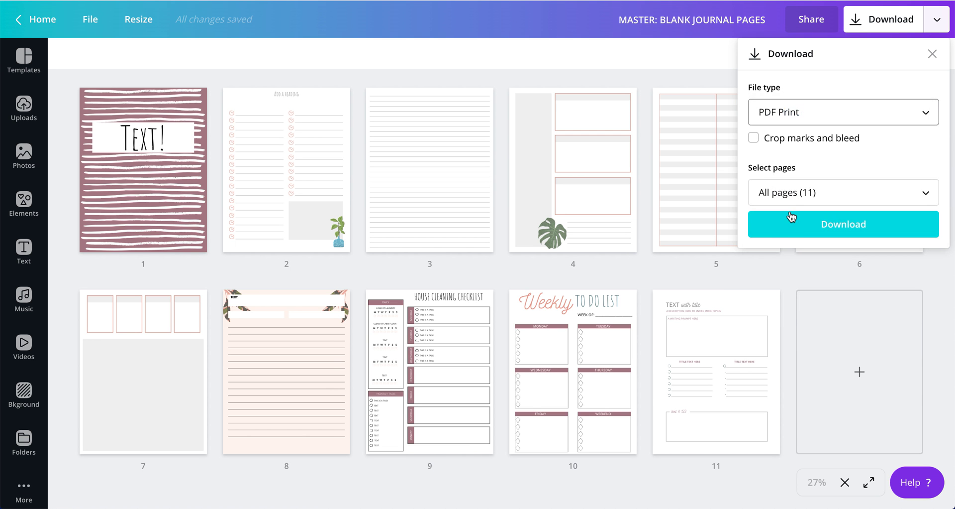
left_click(851, 234)
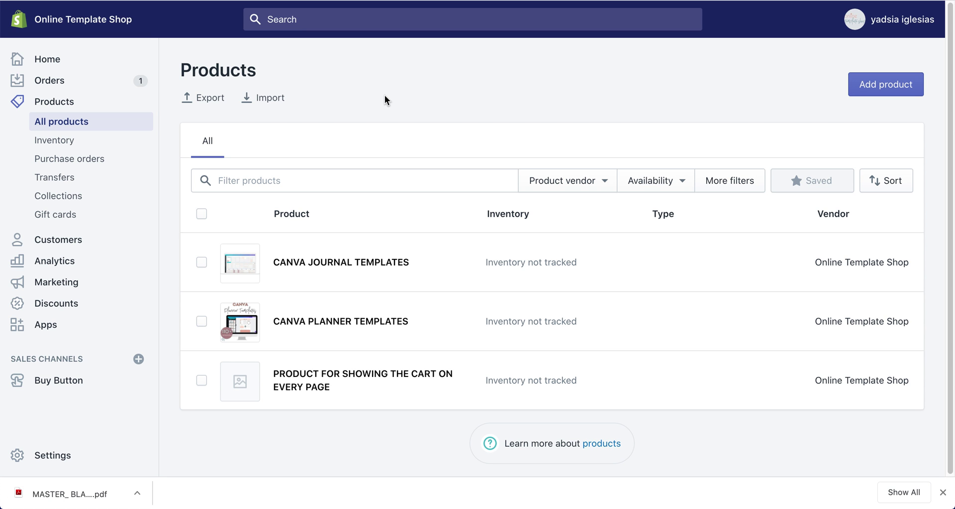
left_click(46, 325)
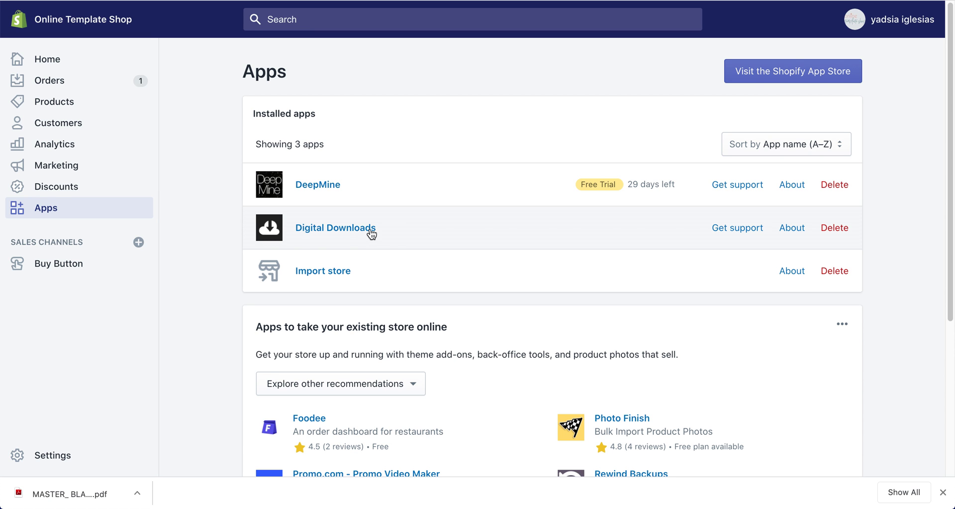
left_click(50, 103)
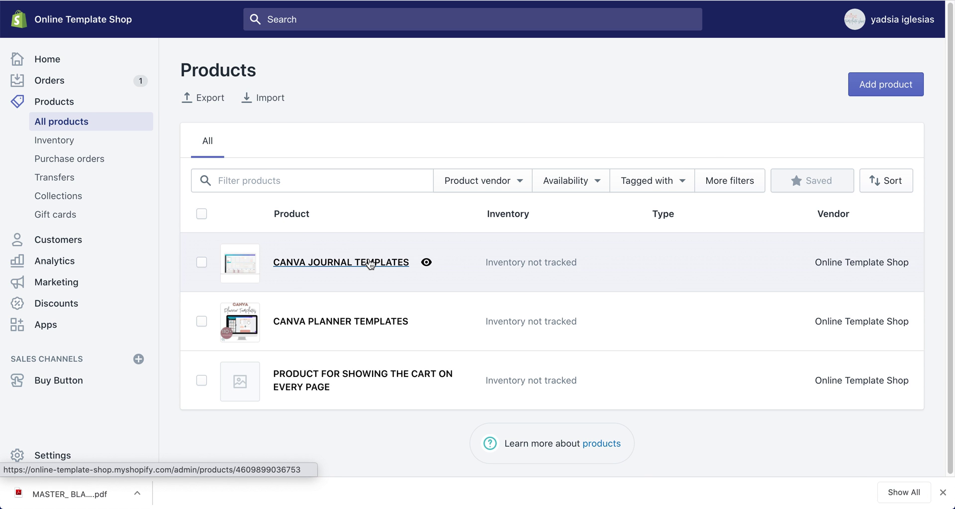
left_click(370, 263)
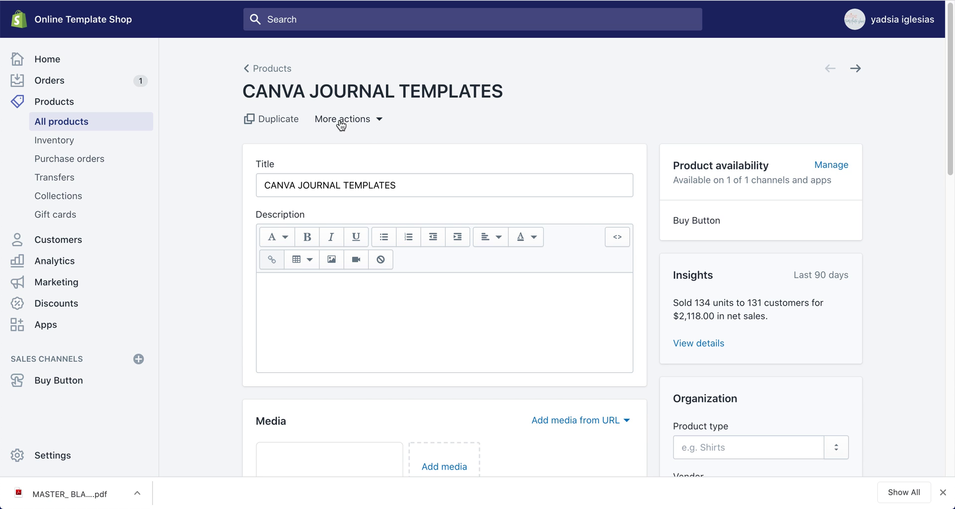
- Check CANVA JOURNAL TEMPLATES' More actions, then start a new blank product
left_click(381, 123)
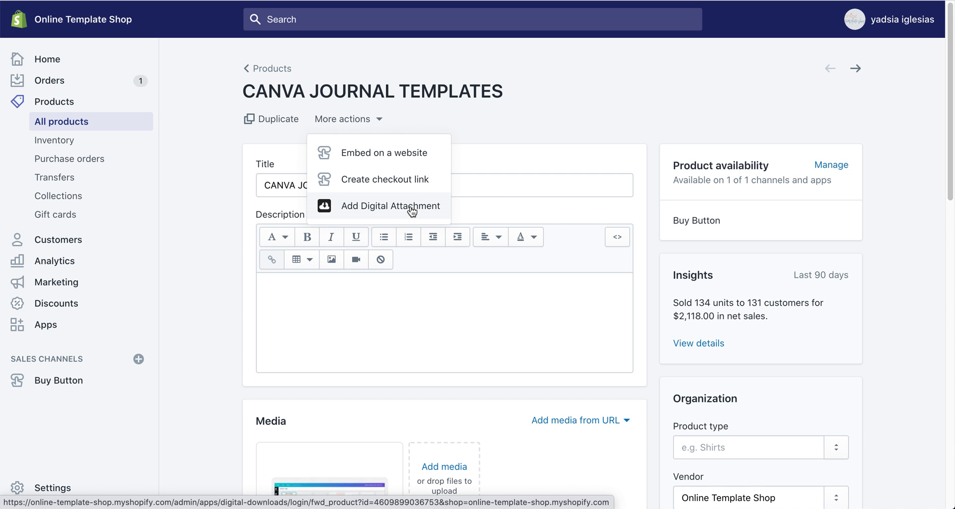
left_click(255, 70)
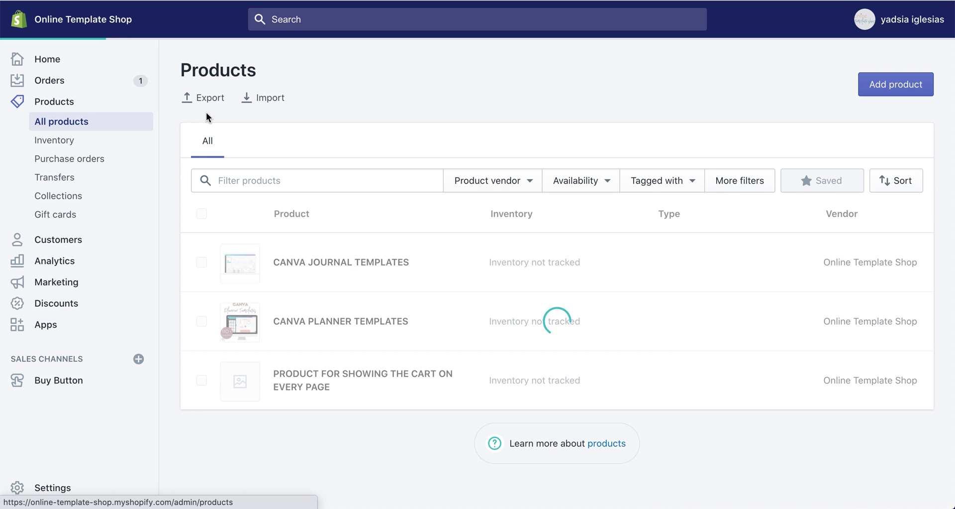
left_click(885, 90)
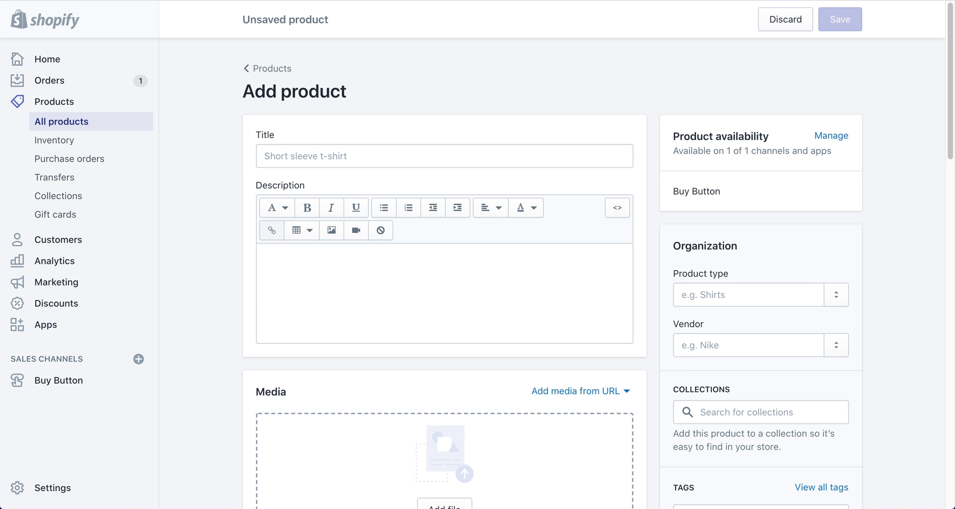
- Turn off tax charging, quantity tracking and the physical-product option for the new product
left_click_drag(951, 72, 939, 244)
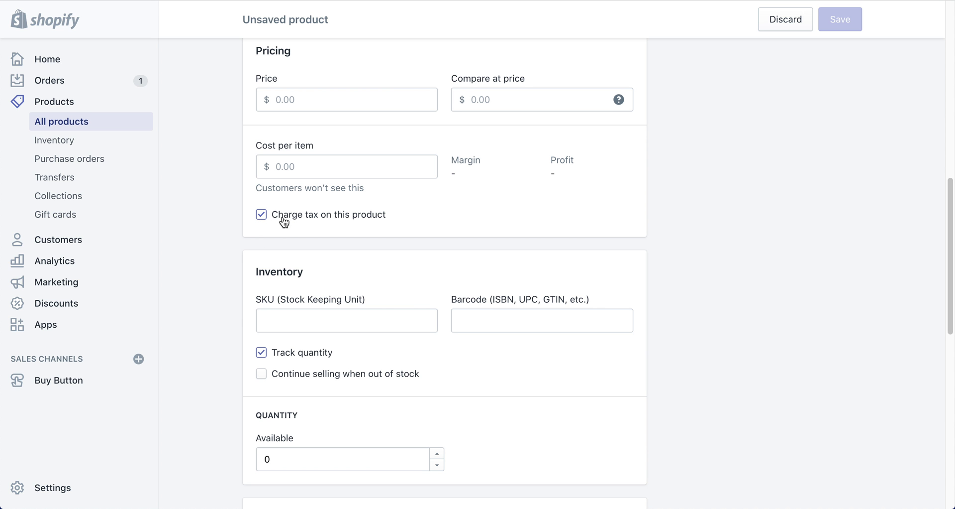
left_click(262, 214)
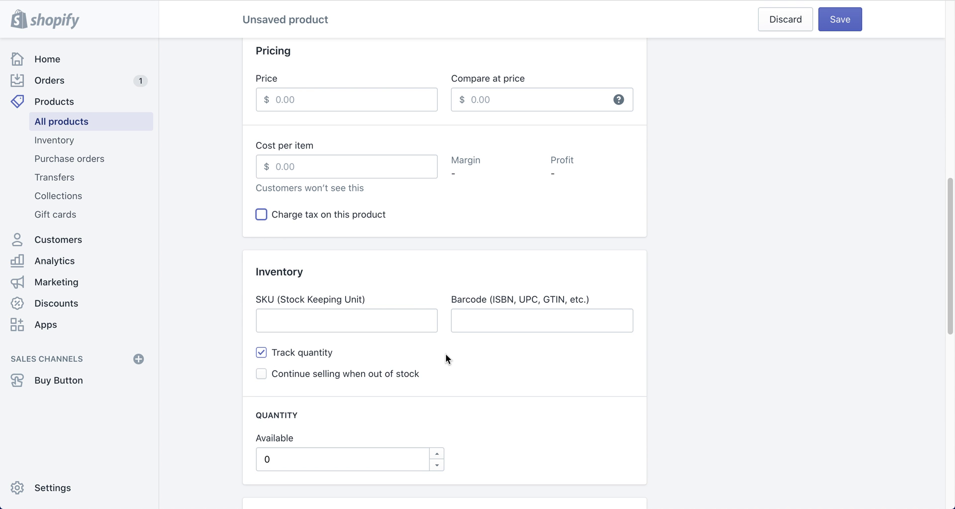
scroll(951, 262, "down", 4)
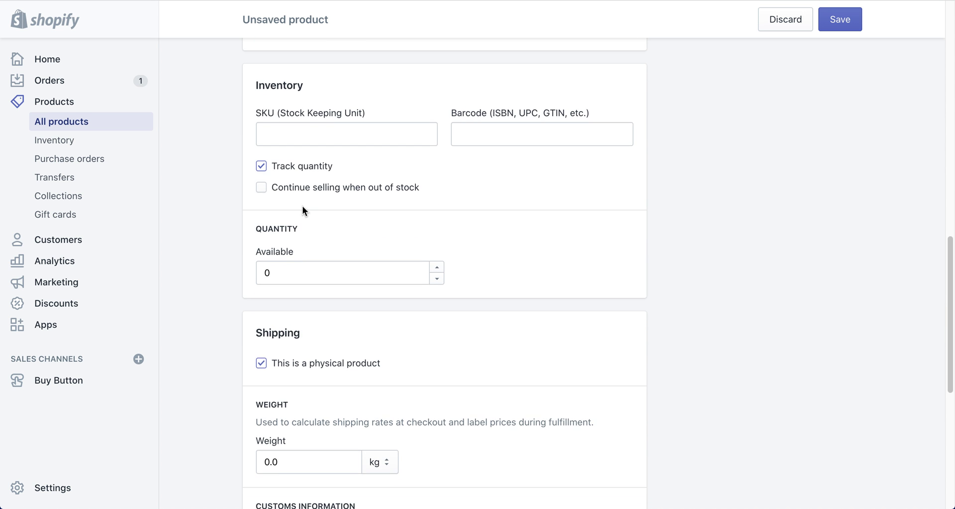
left_click(261, 169)
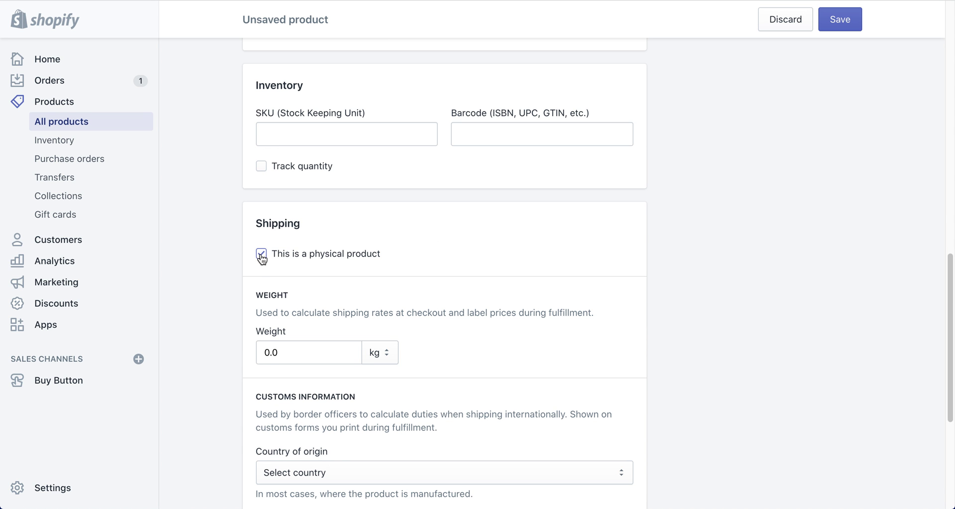
left_click(262, 255)
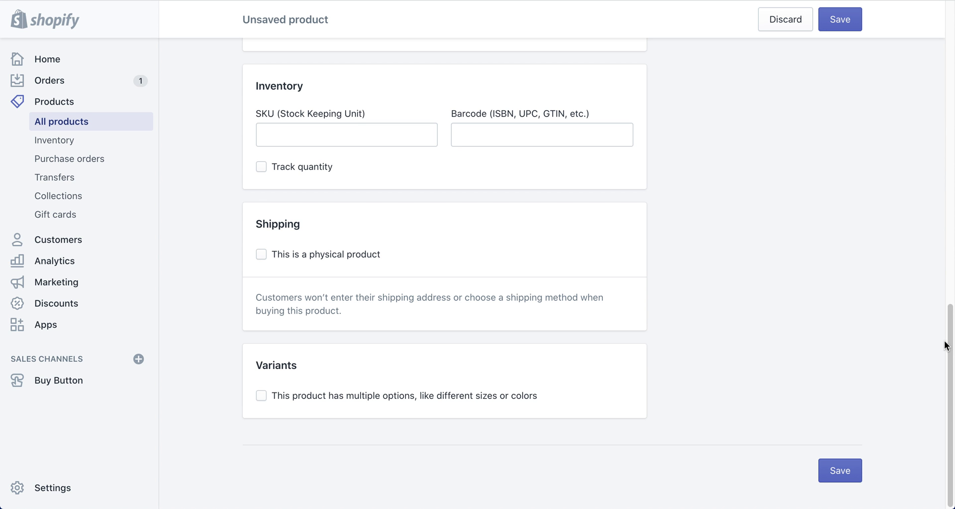
left_click_drag(946, 345, 953, 83)
- Title the product 'trial product' and add three lines of placeholder description
left_click(450, 57)
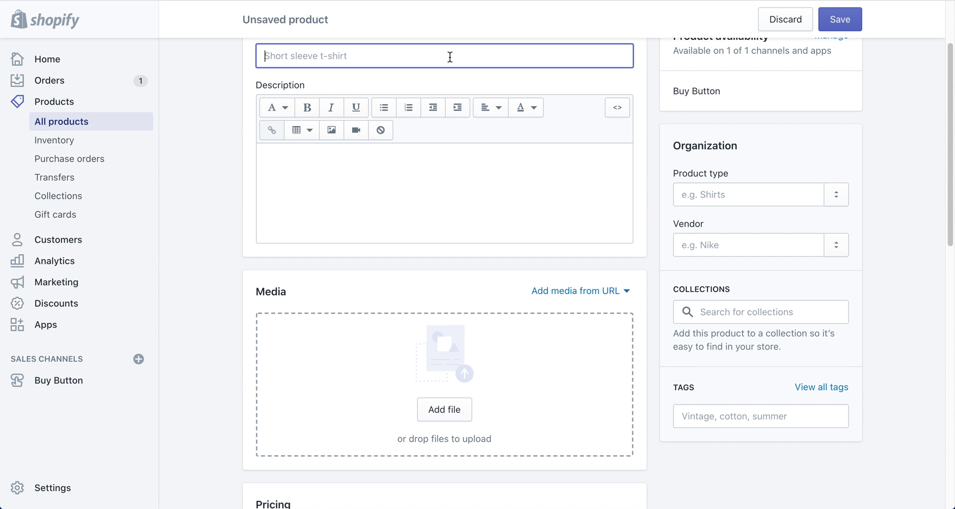
type("trial product")
left_click(478, 161)
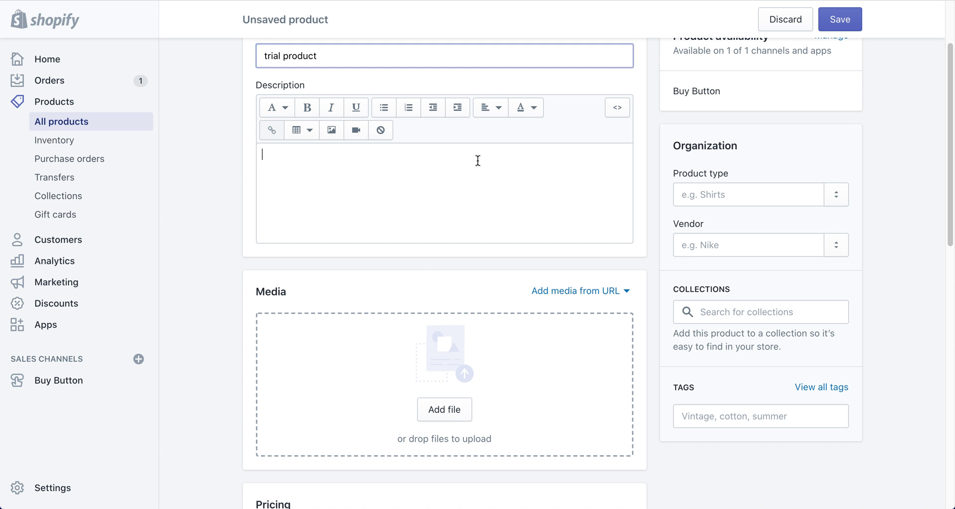
type("oqbefpnqm")
key("Return")
type("qenfouqln")
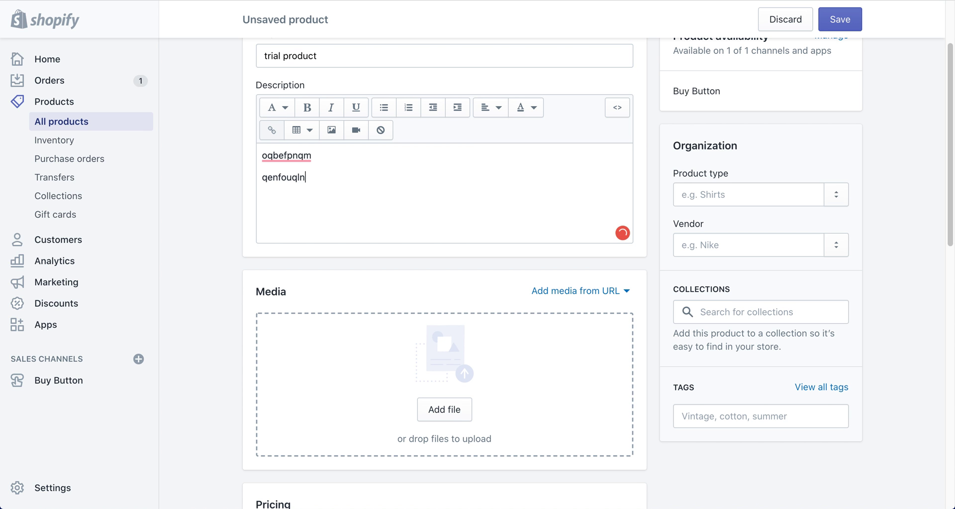
key("Return")
type("nfouqneflk;")
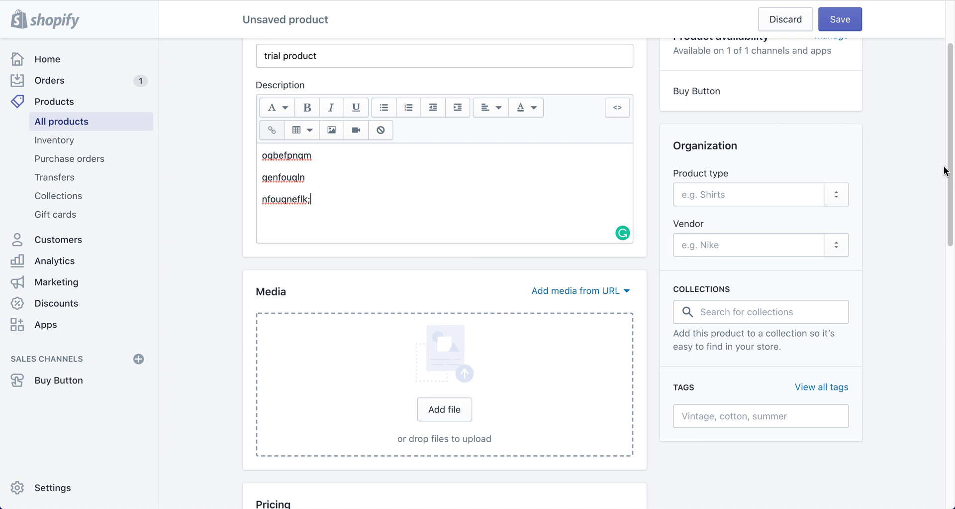
- Set the product price to $1.00
left_click_drag(949, 170, 938, 211)
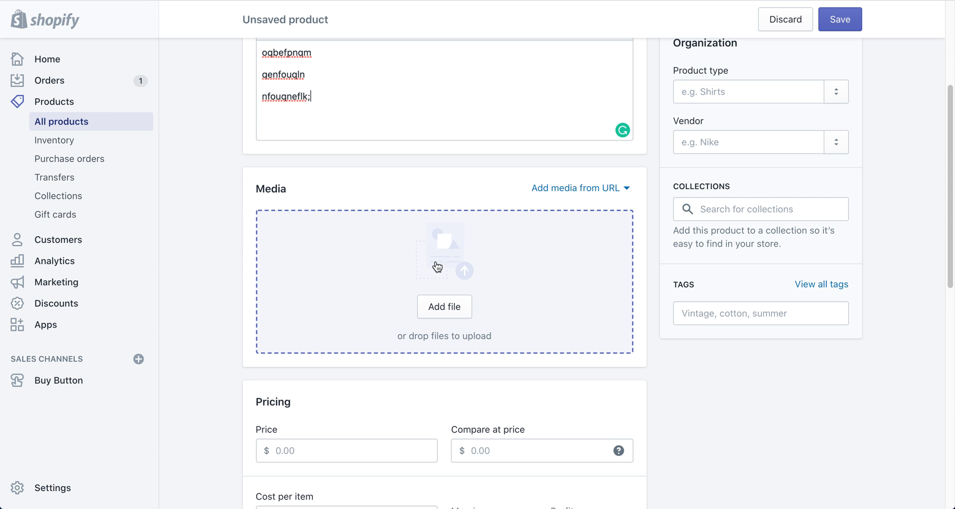
left_click_drag(951, 221, 952, 301)
left_click(316, 256)
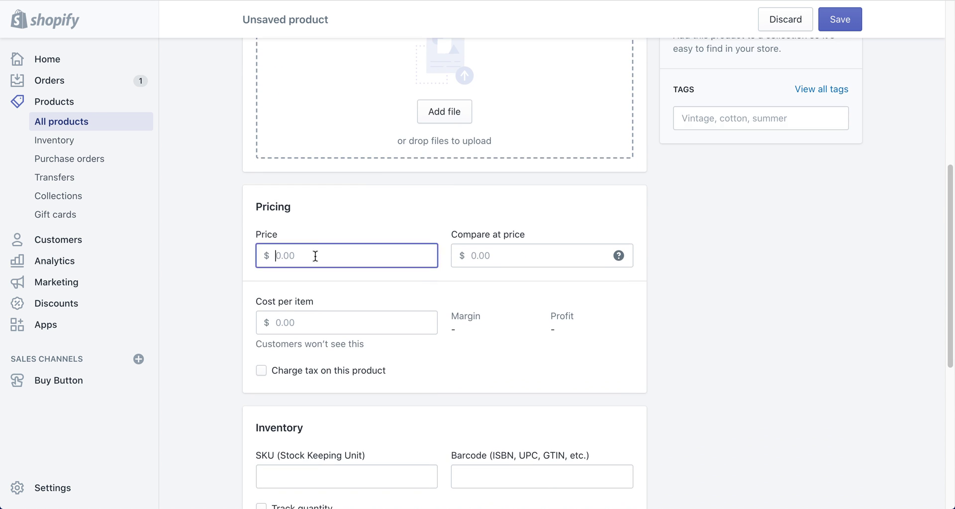
type("1.00")
left_click(926, 295)
left_click_drag(947, 269, 913, 56)
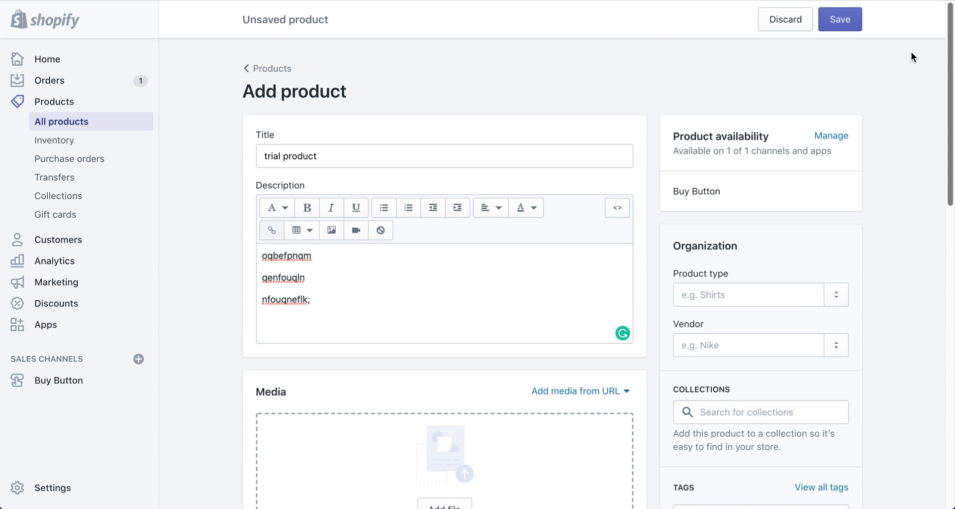
- Save trial product and choose Add Digital Attachment from More actions
left_click(844, 19)
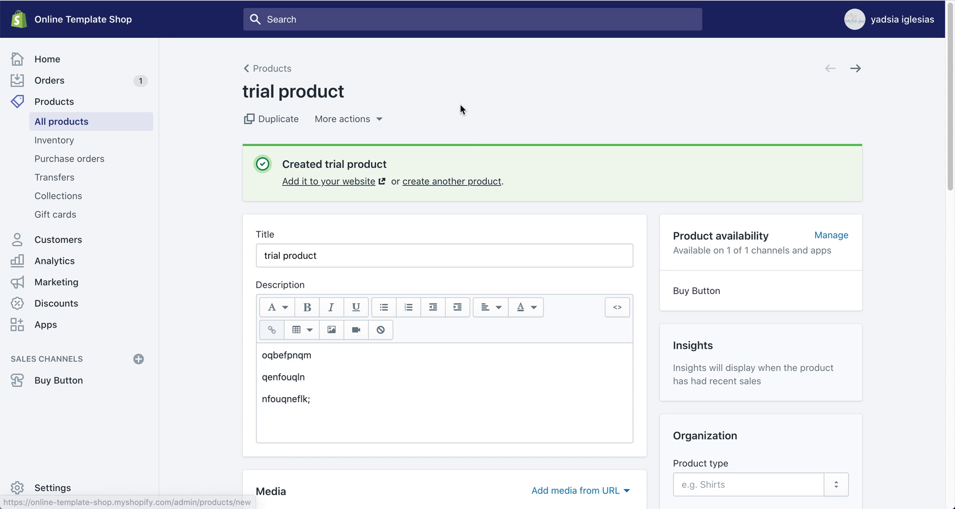
left_click(379, 120)
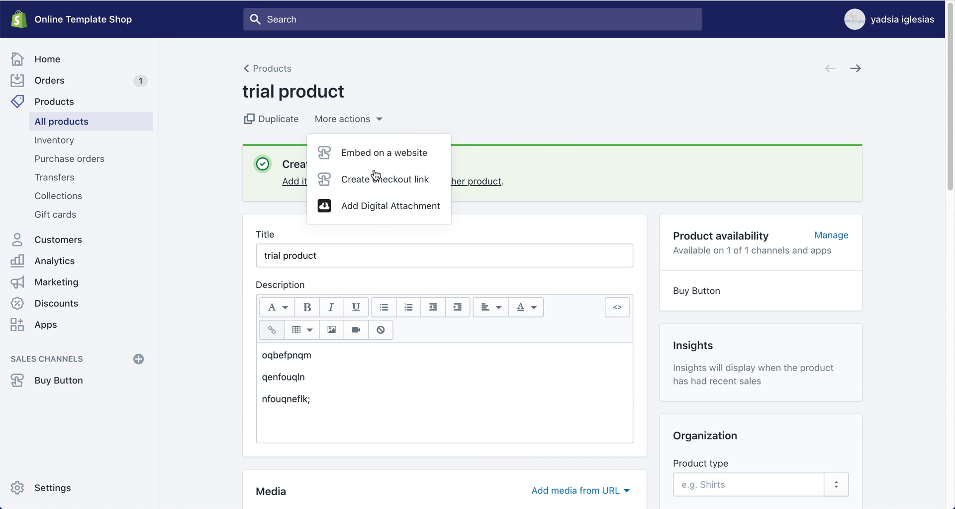
left_click(381, 208)
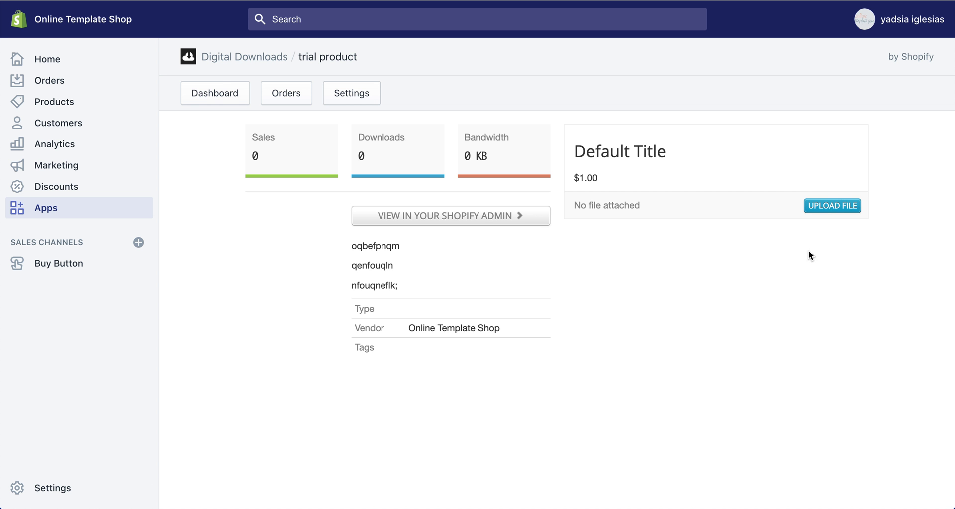
- Upload MASTER_ BLANK JOURNAL PAGES (1).pdf from Downloads as trial product's digital file
left_click(831, 207)
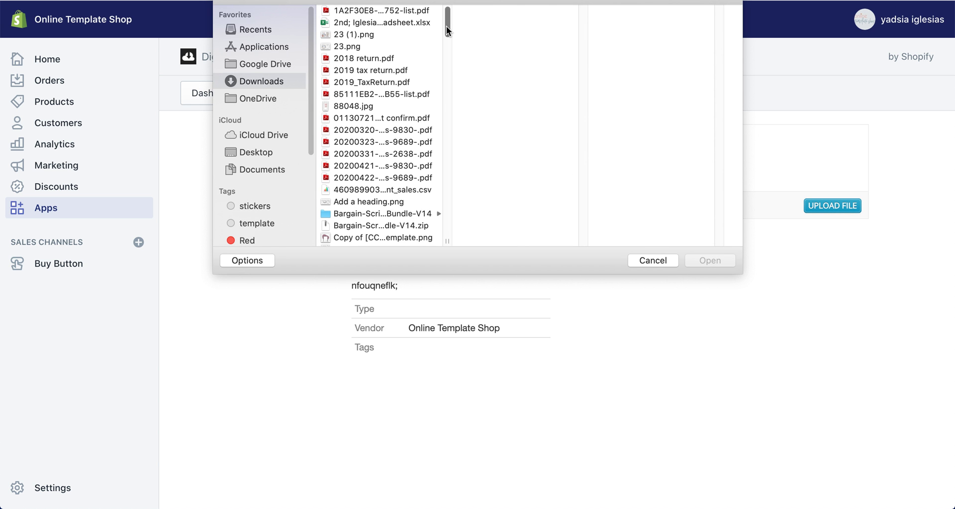
left_click_drag(446, 25, 444, 121)
left_click(379, 146)
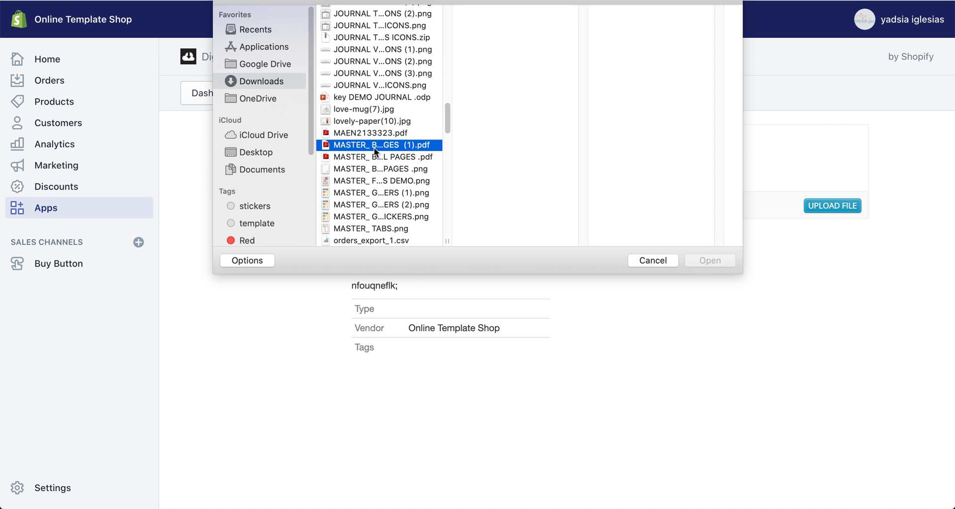
left_click(727, 257)
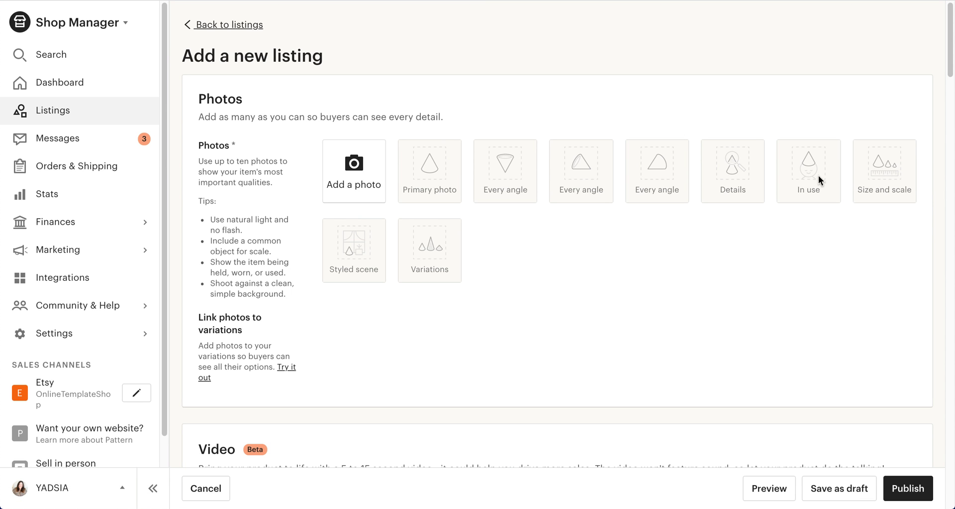
- Set the new Etsy listing's type to Digital so a Digital files section appears
left_click_drag(950, 40, 944, 197)
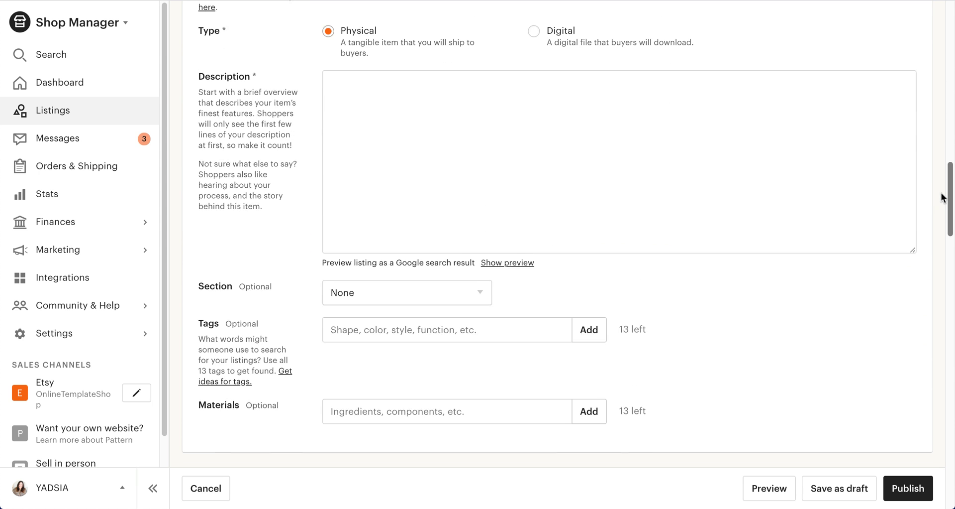
scroll(944, 197, "up", 3)
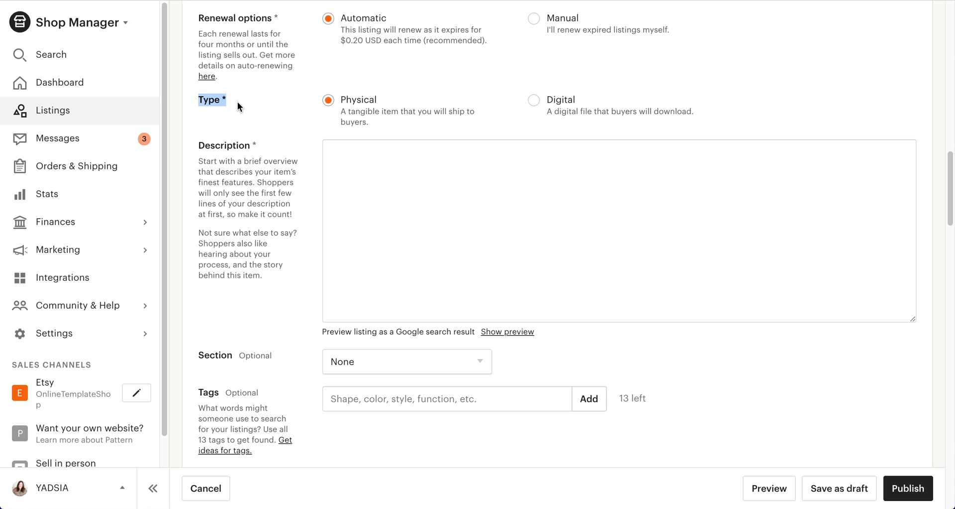
left_click(534, 100)
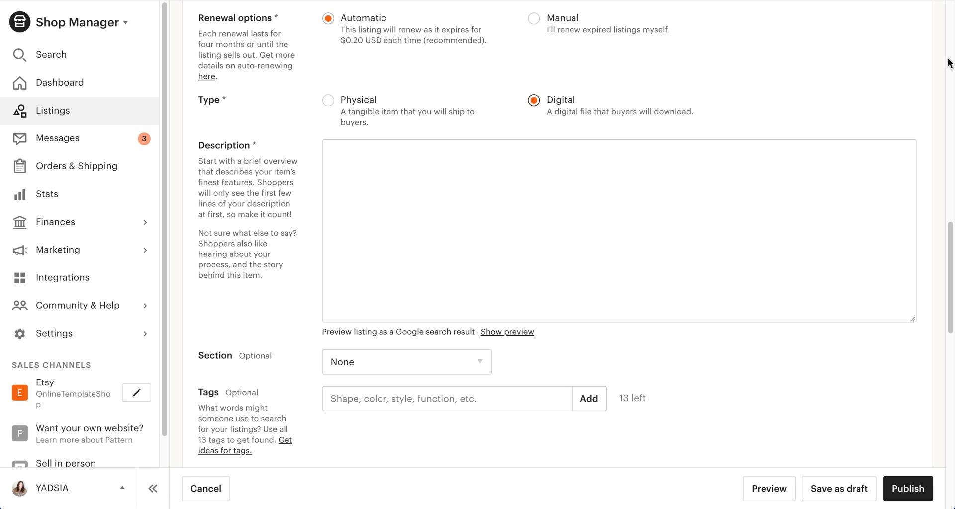
scroll(945, 249, "down", 3)
- Try uploading the MASTER_ BLANK JOURNAL PAGES PDF as the listing's digital file, which fails
left_click_drag(944, 273, 940, 440)
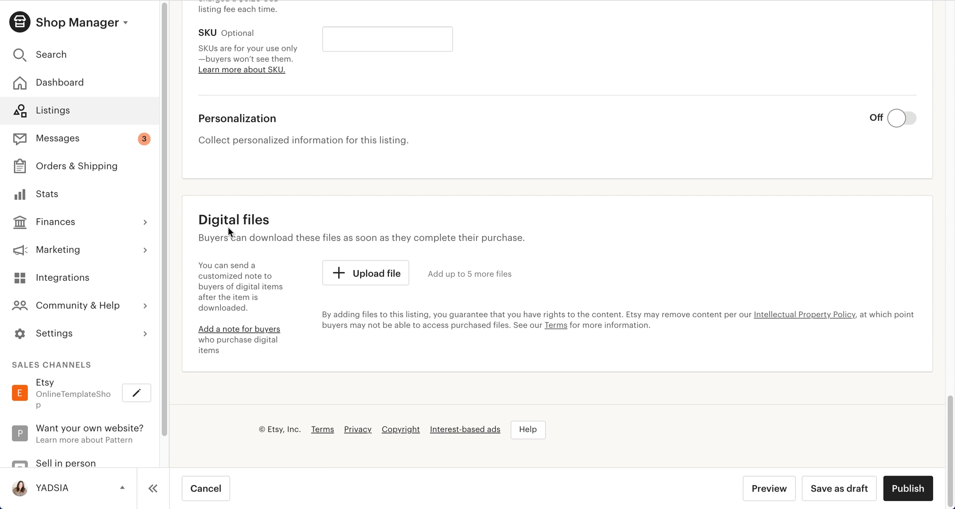
left_click(370, 280)
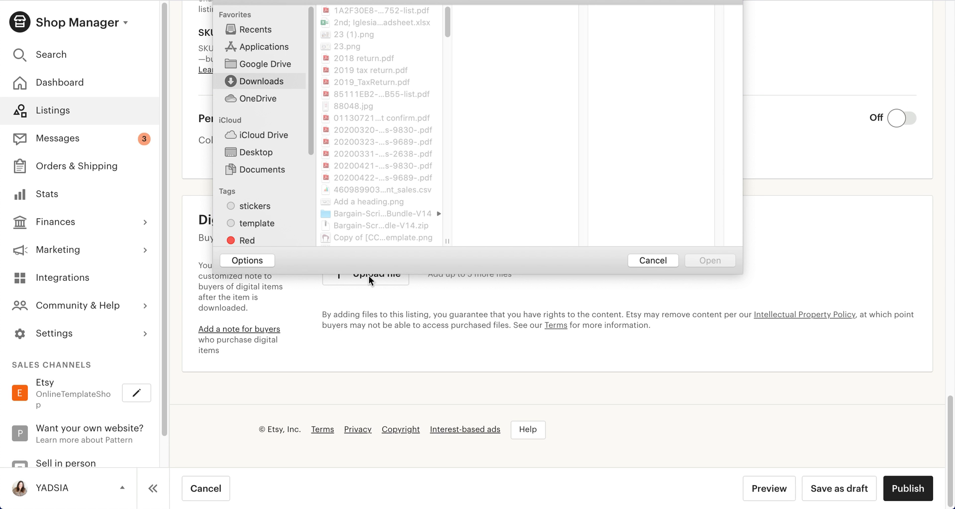
left_click_drag(449, 21, 443, 118)
left_click(389, 110)
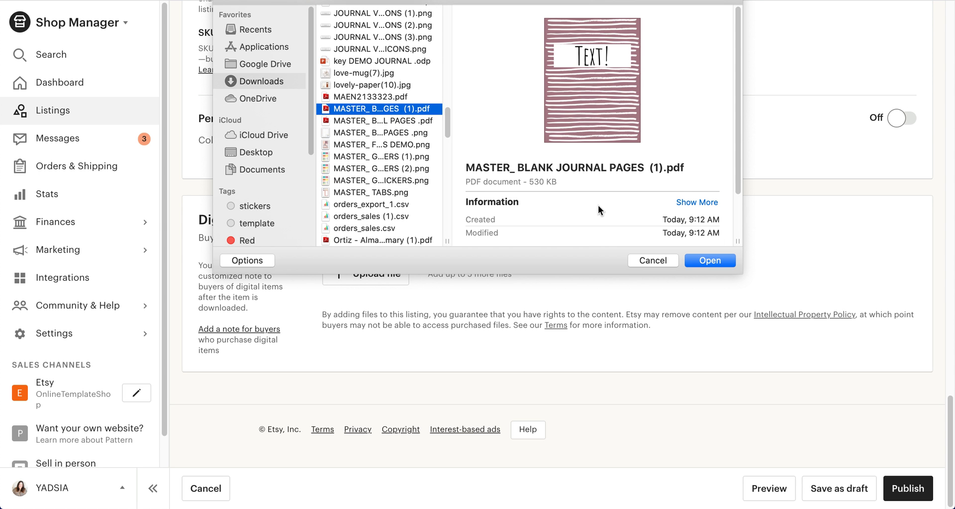
left_click(694, 261)
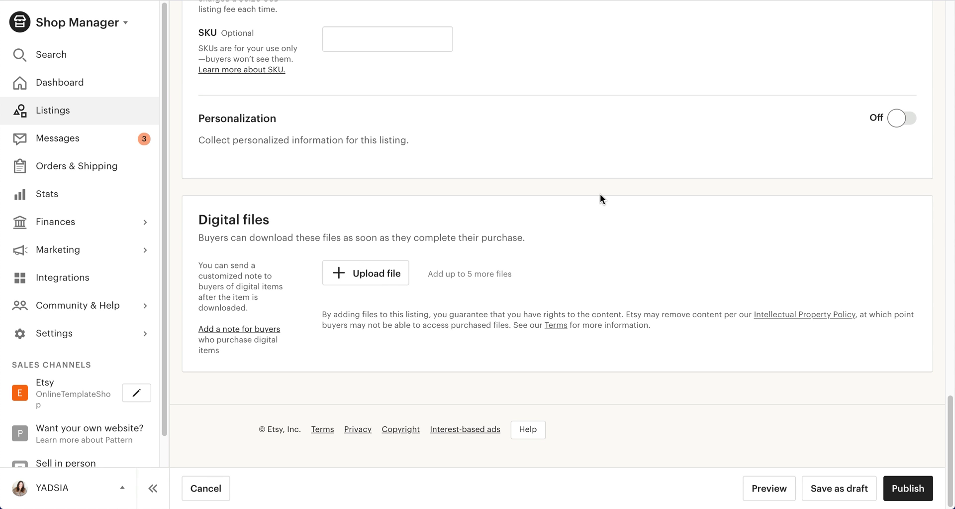
left_click_drag(949, 405, 947, 17)
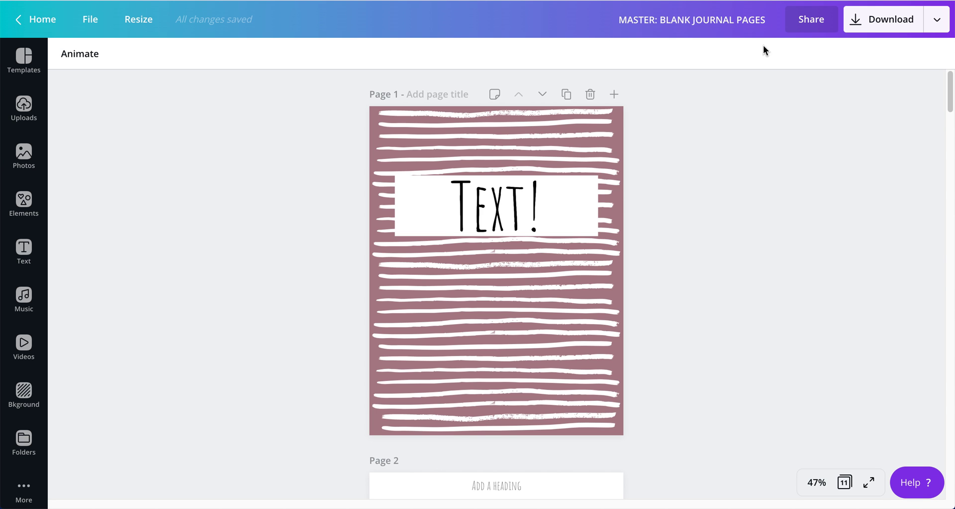
- Copy a 'use as template' share link for the MASTER: BLANK JOURNAL PAGES design
left_click(817, 22)
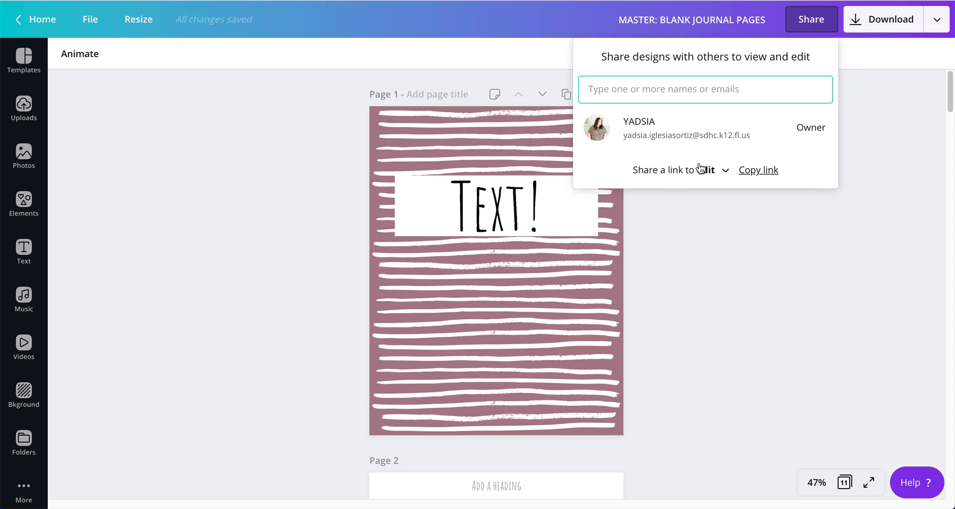
left_click(718, 170)
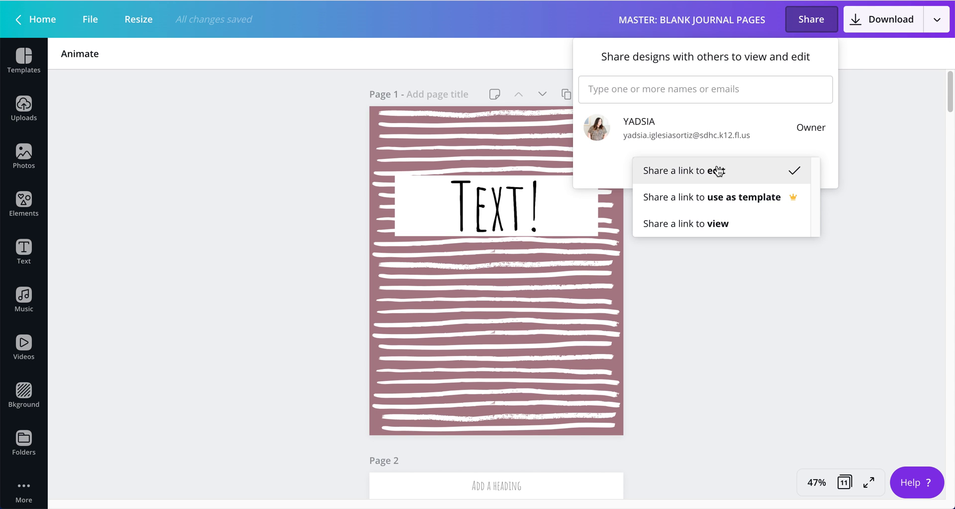
left_click(738, 198)
left_click(785, 173)
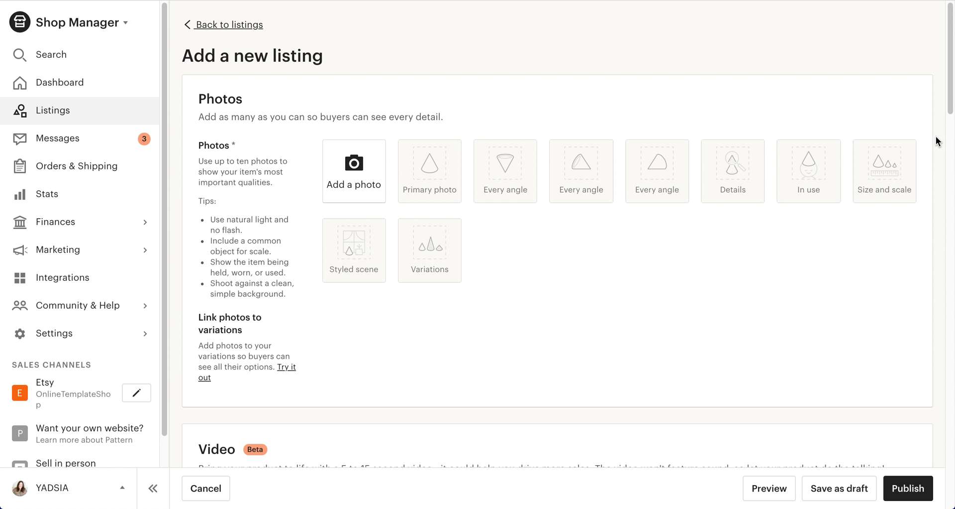
left_click_drag(949, 102, 934, 462)
scroll(933, 461, "down", 1)
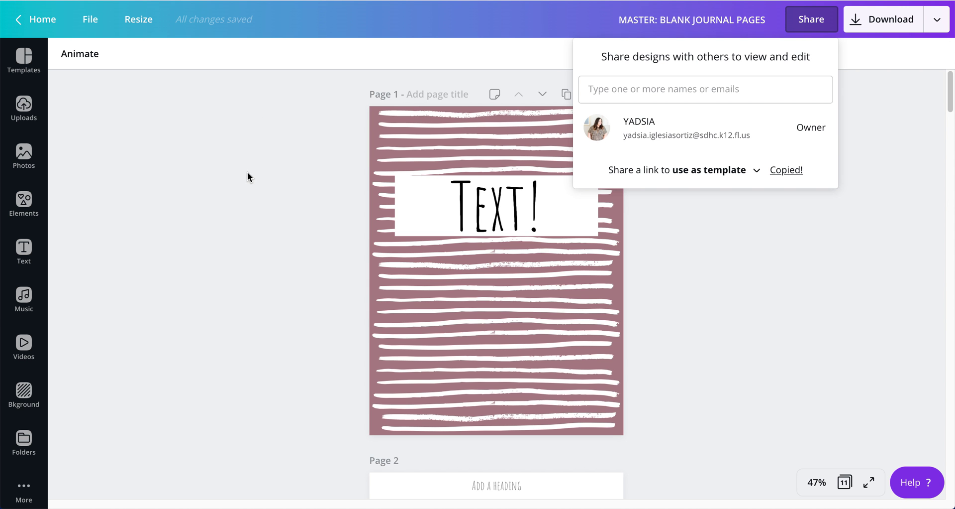
left_click(247, 173)
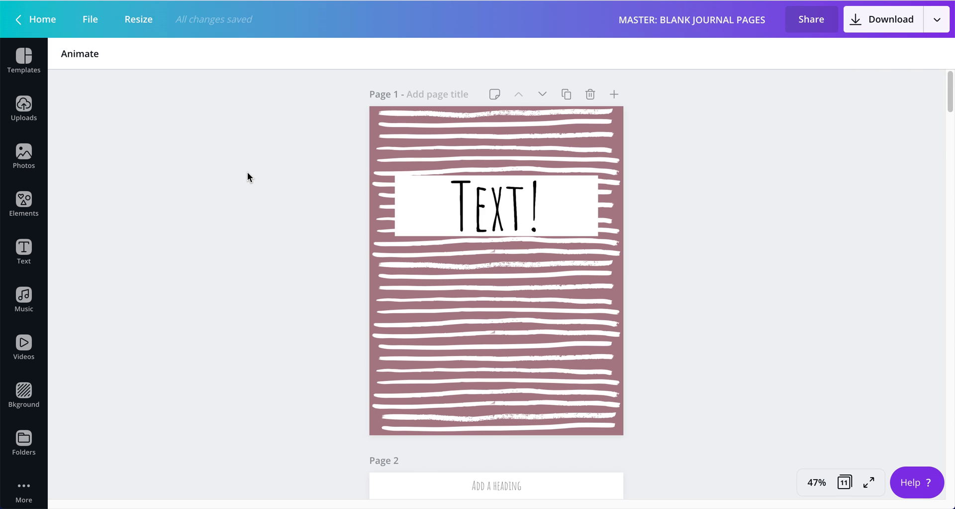
- Create a new blank US Letter Document design from the File menu
left_click(95, 23)
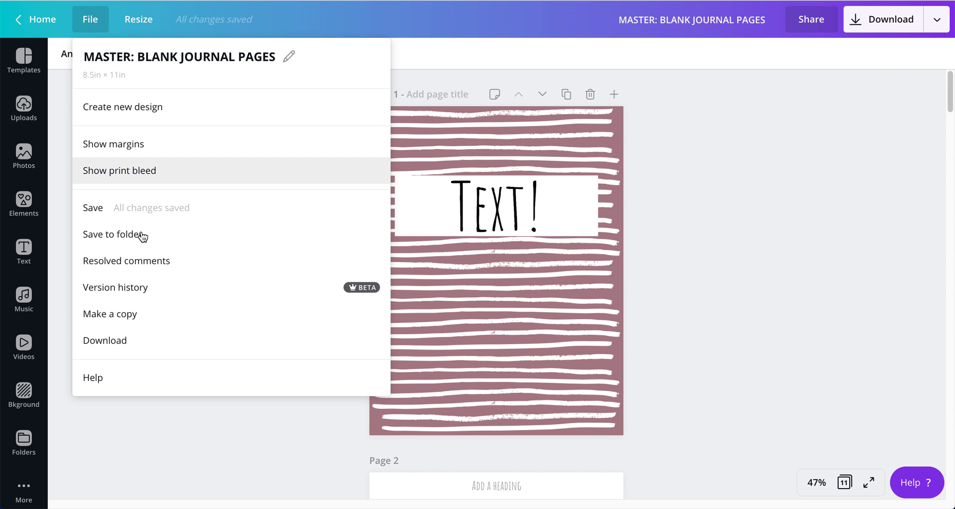
left_click(147, 107)
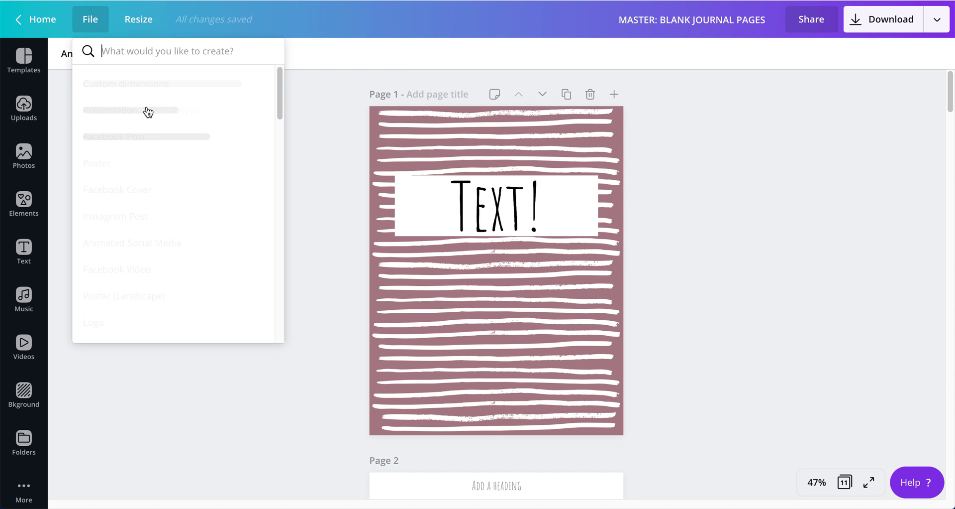
left_click(143, 83)
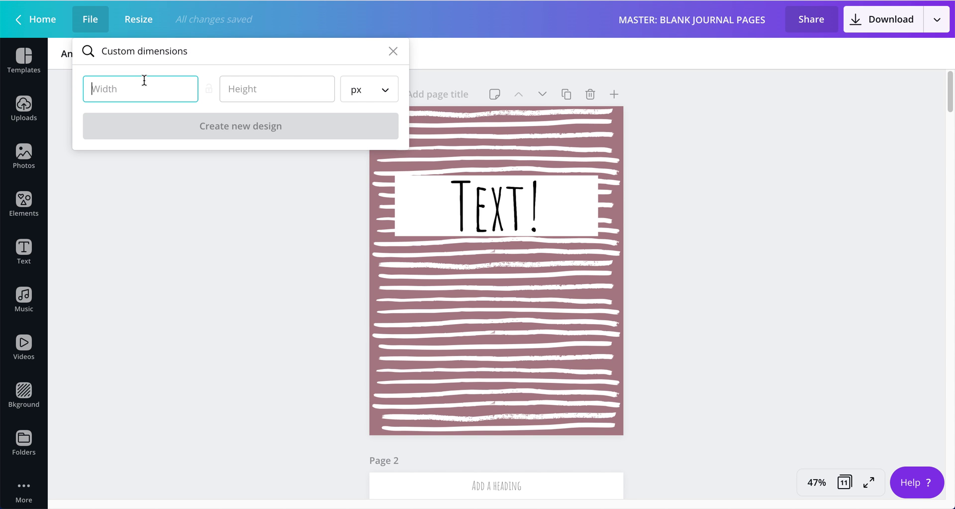
left_click(394, 51)
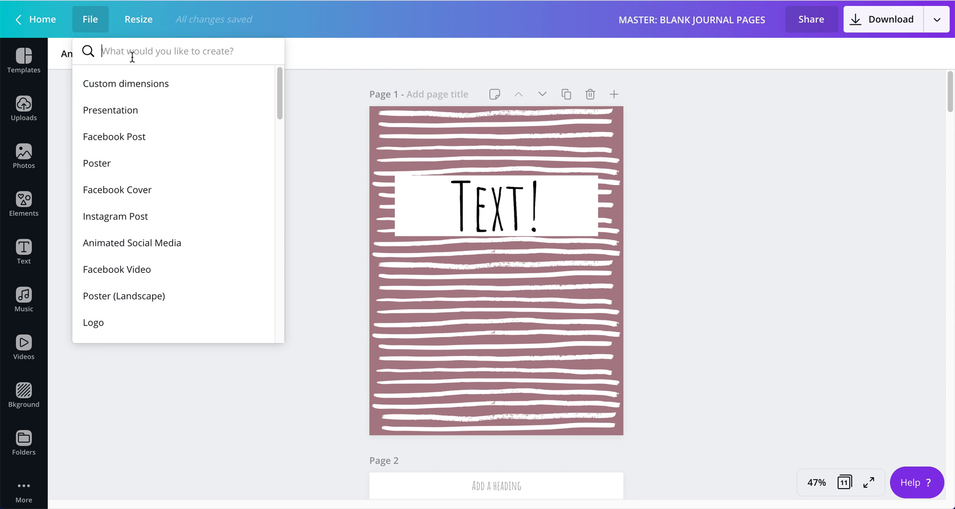
type("us")
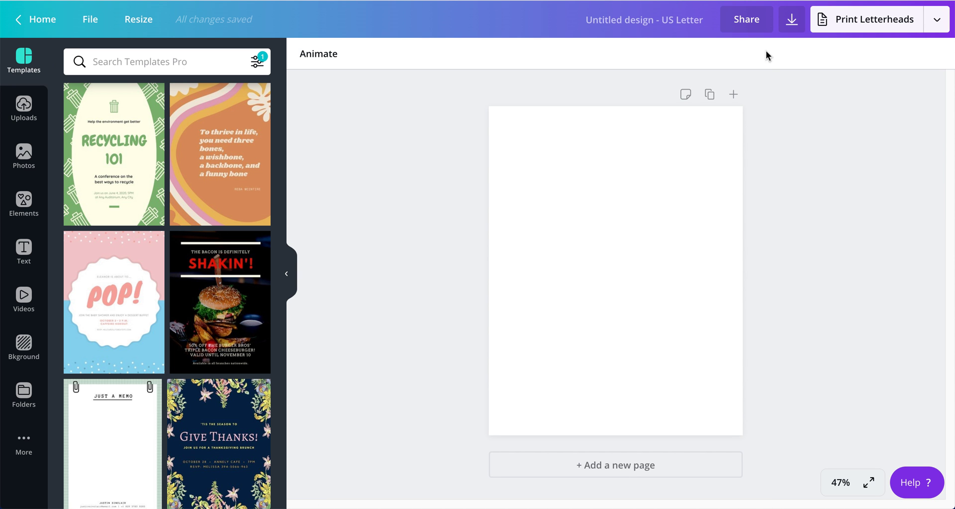
- Title the new design 'etsy demo delivery'
left_click(672, 19)
type("e")
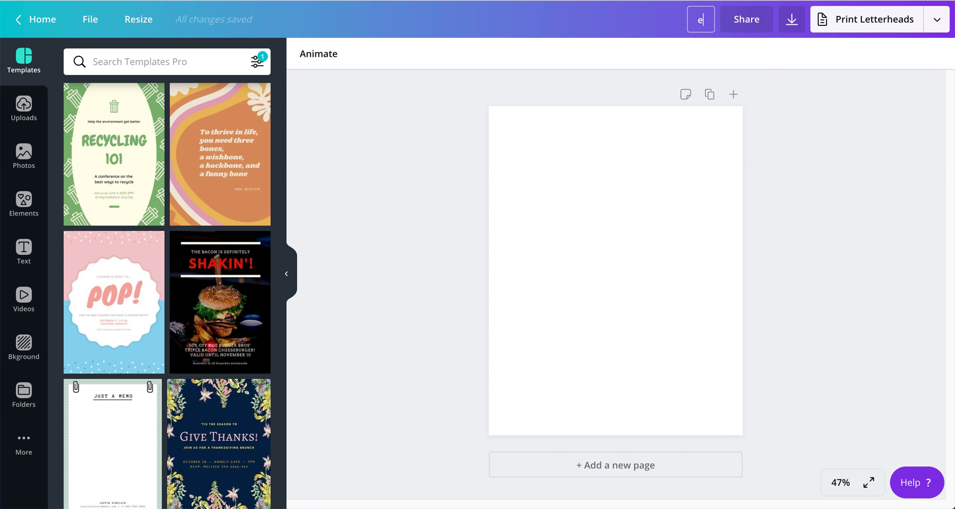
type("tsy demo delivbery")
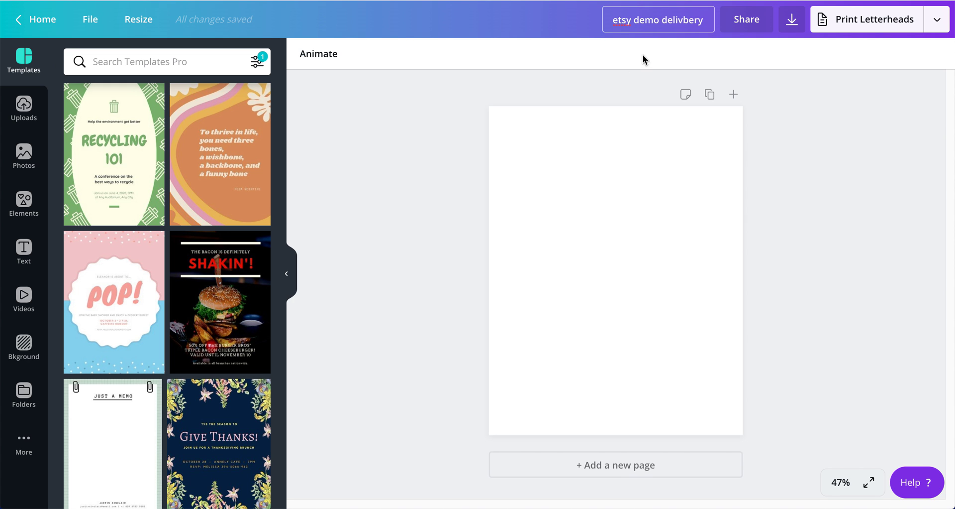
key("BackSpace")
key("BackSpace")
key("BackSpace")
key("BackSpace")
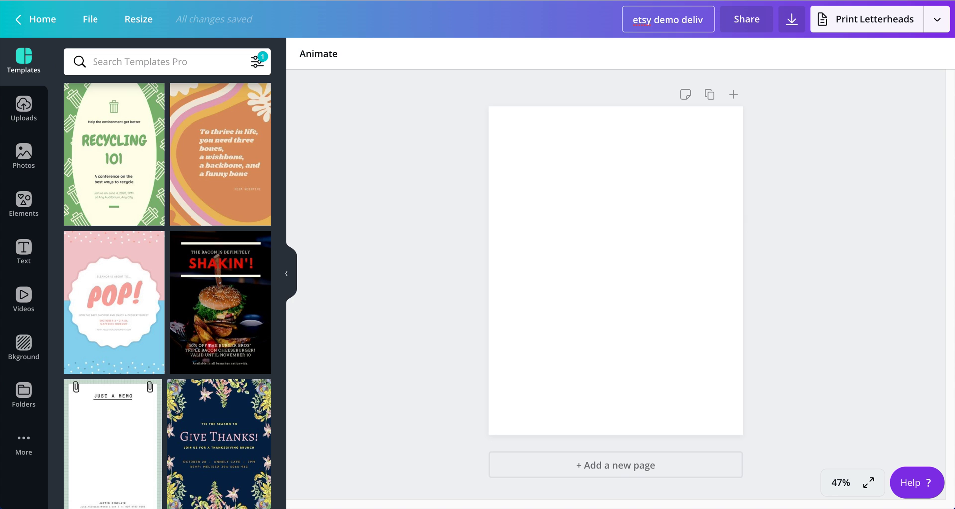
type("ery")
key("Return")
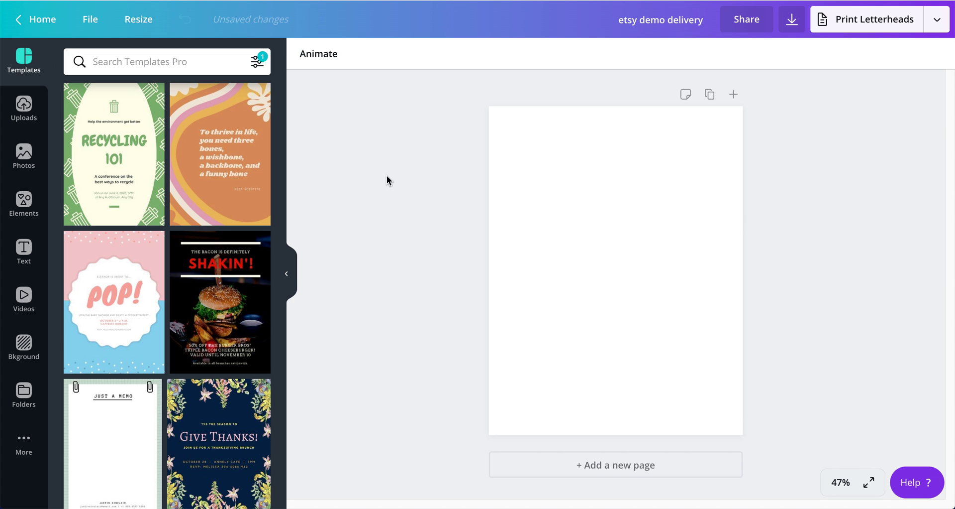
left_click(291, 273)
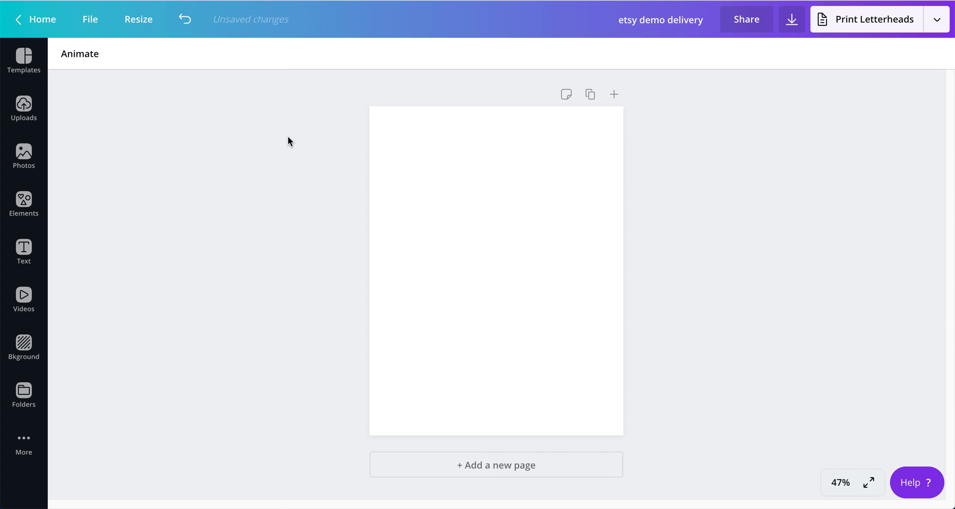
- Place the Online Template Shop logo from the Logos folder, shrunk and centred at the page top
left_click(24, 392)
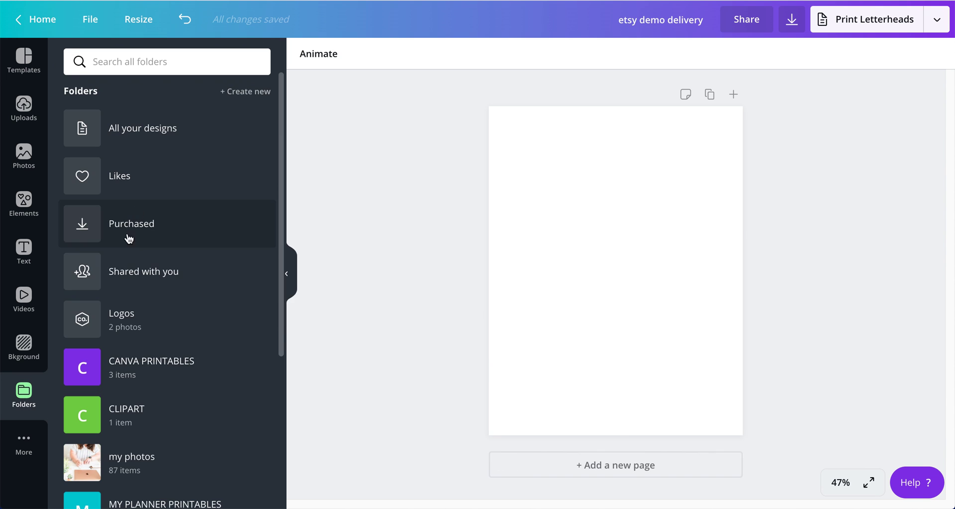
left_click(123, 312)
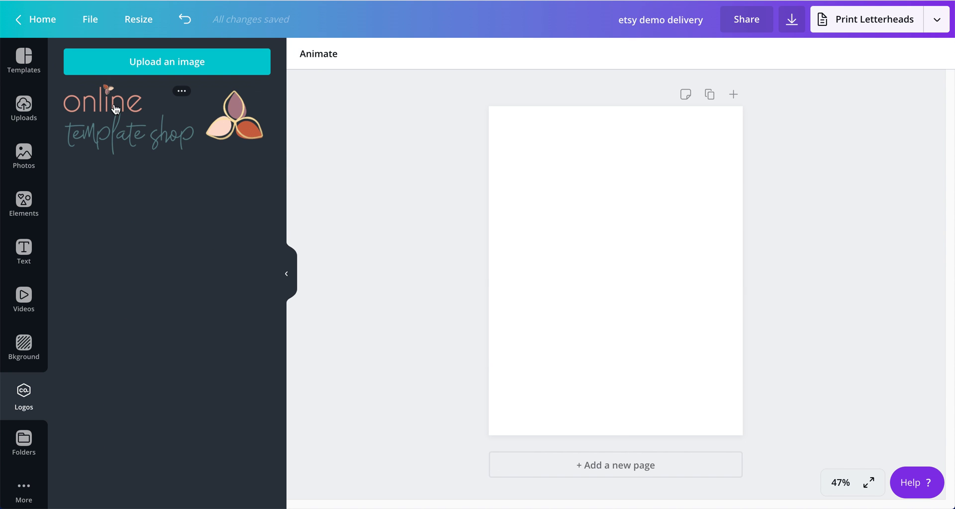
left_click(164, 132)
left_click(289, 278)
left_click_drag(524, 284, 505, 160)
left_click_drag(565, 176, 498, 134)
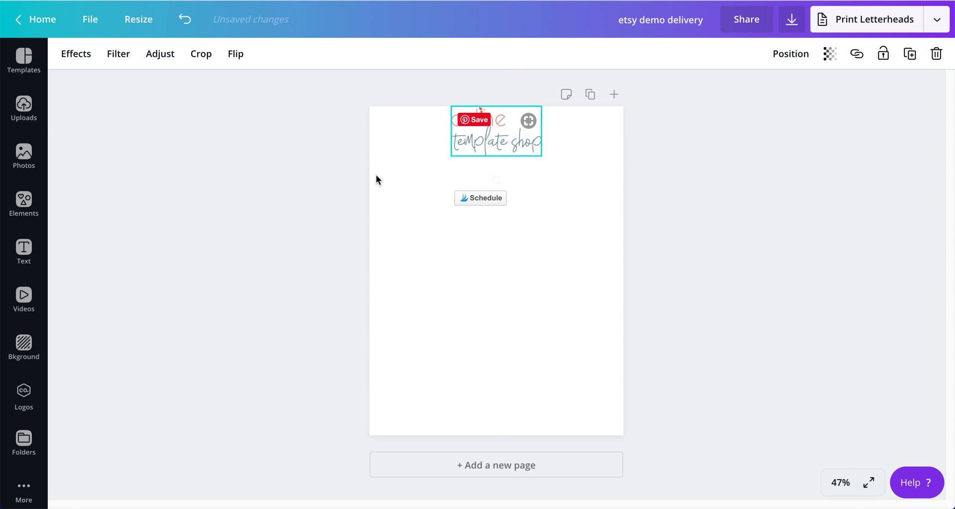
left_click(269, 207)
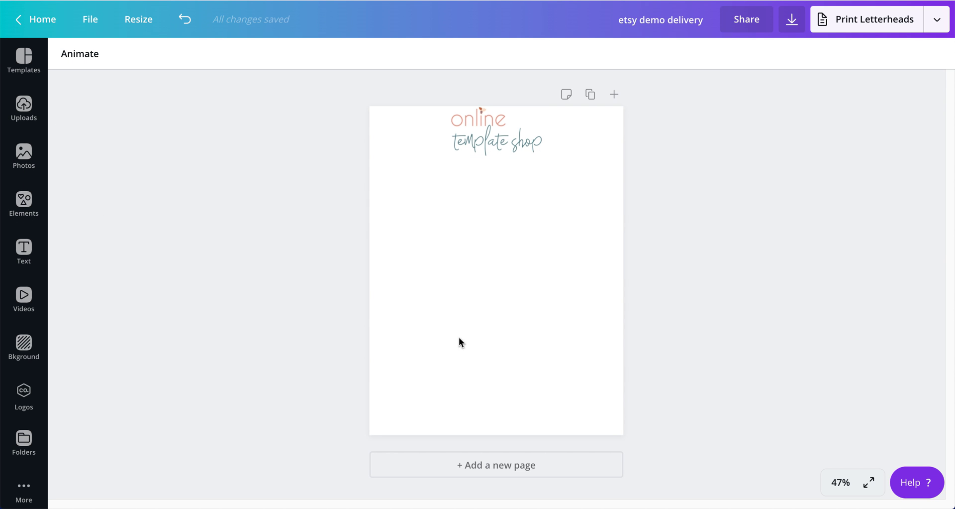
- Add a salmon square and shorten it into a wide rectangle mid-page
left_click(26, 207)
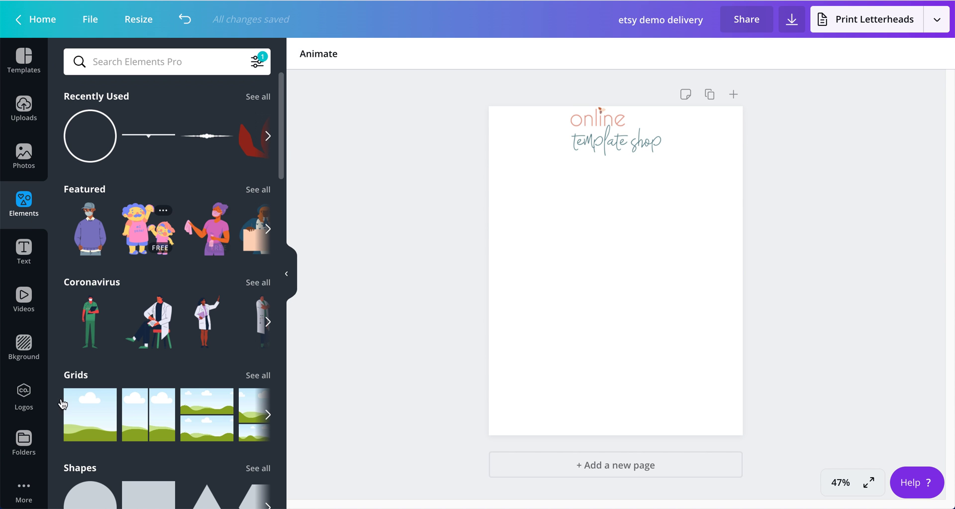
left_click(133, 498)
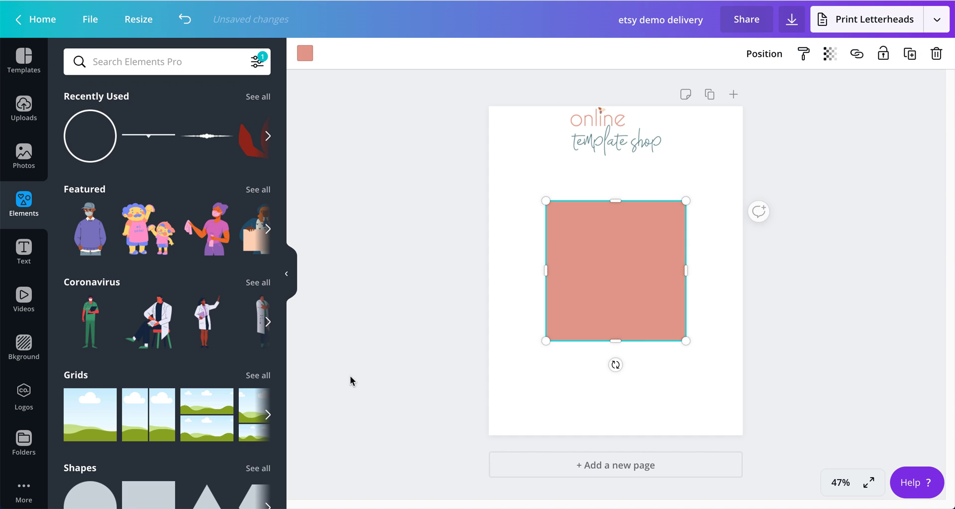
left_click(287, 274)
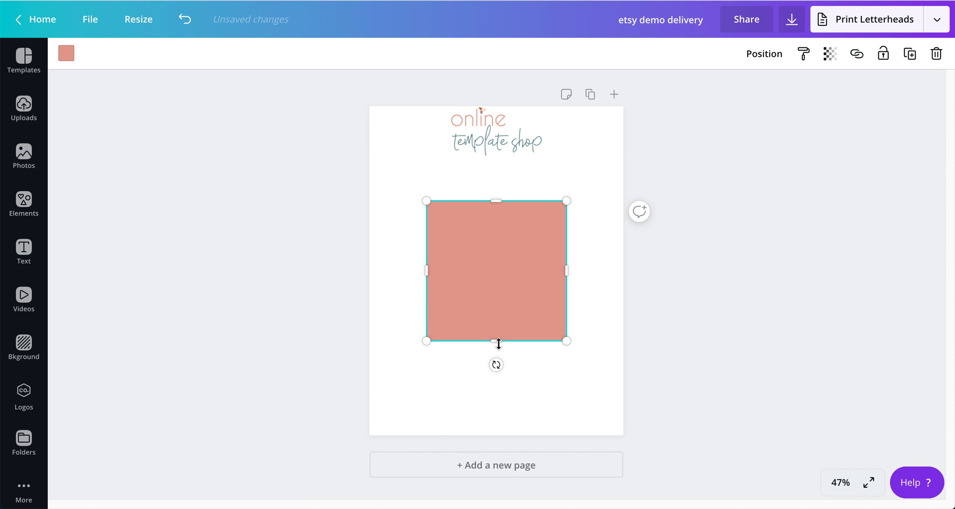
left_click_drag(497, 341, 492, 275)
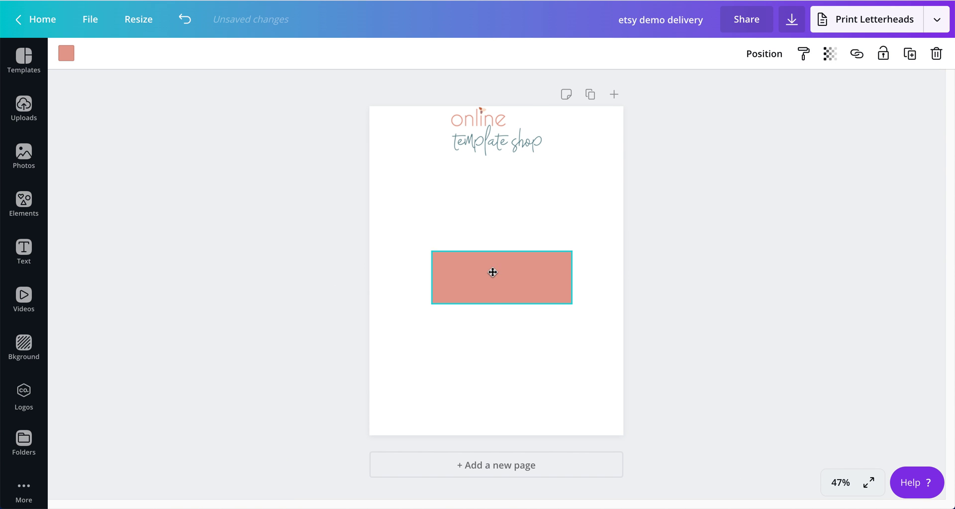
- Add a heading text box coloured white and shrink it
left_click(24, 249)
left_click(140, 136)
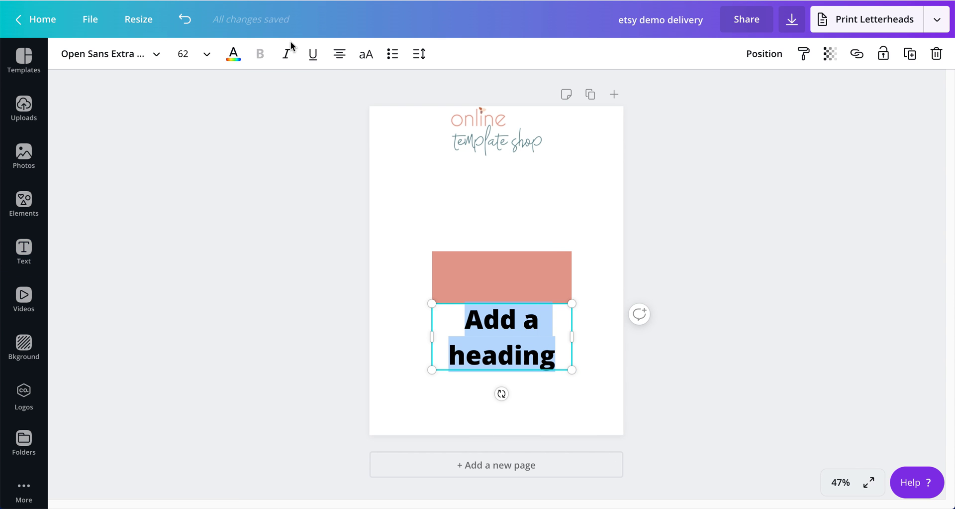
left_click(233, 54)
left_click(155, 179)
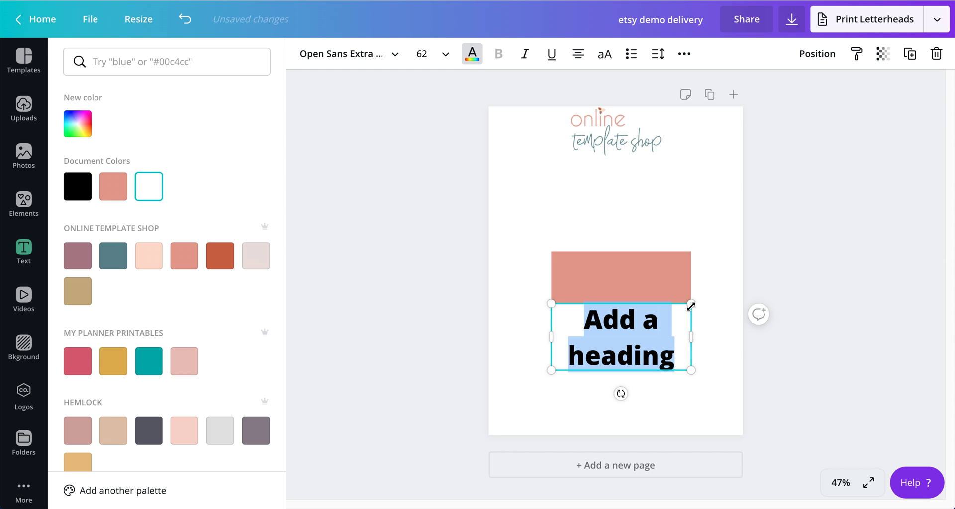
left_click_drag(691, 304, 663, 316)
left_click(604, 356)
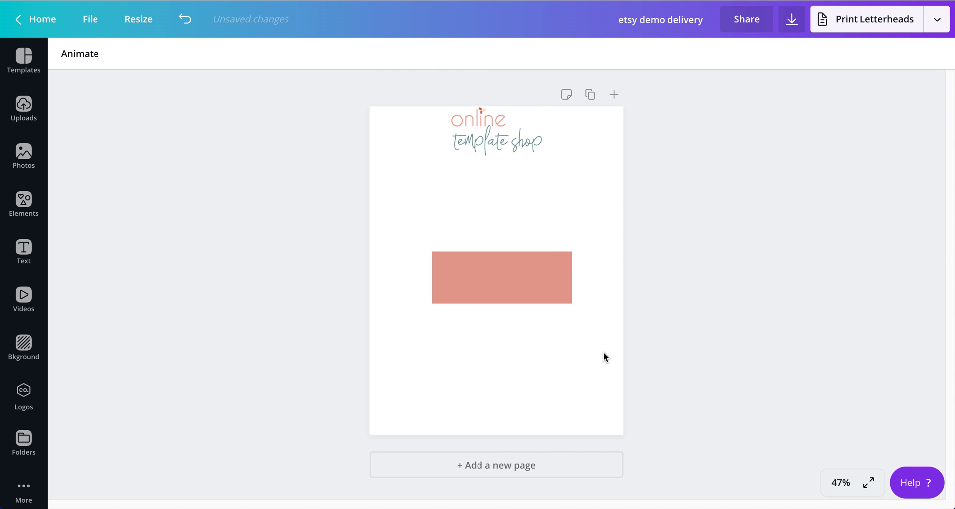
- Change the heading to CLICK HERE on one line, centred on the salmon rectangle
left_click_drag(460, 335, 496, 275)
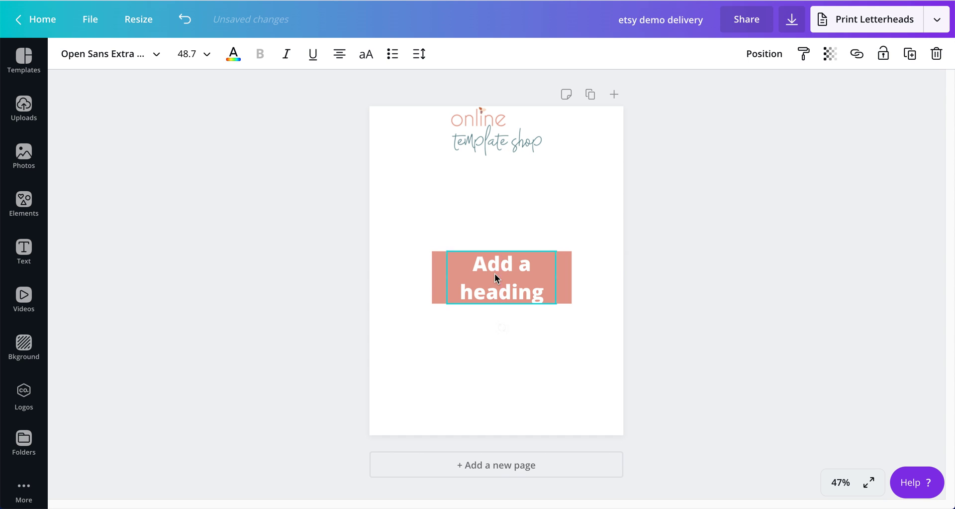
left_click(495, 274)
type("c;lick")
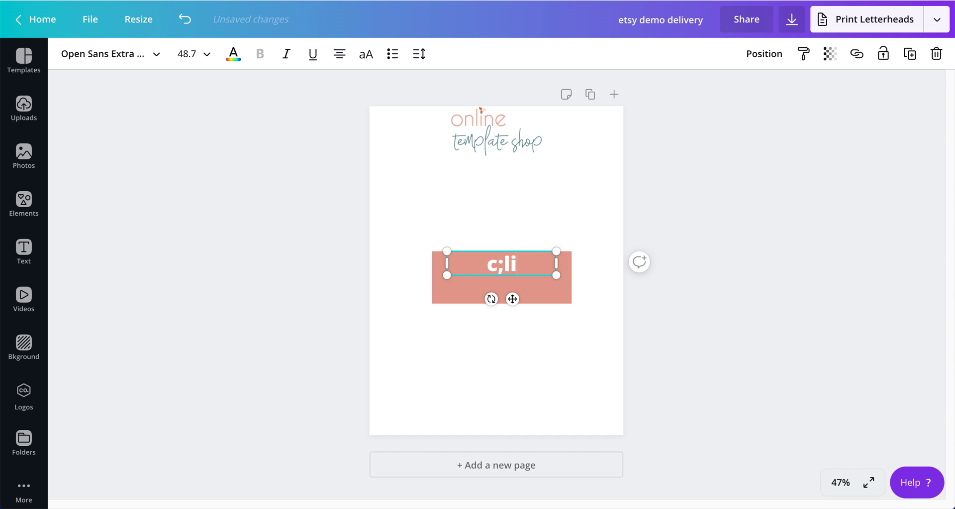
key("BackSpace")
key("BackSpace")
key("BackSpace")
key("BackSpace")
key("BackSpace")
key("BackSpace")
type("CLICK HERE")
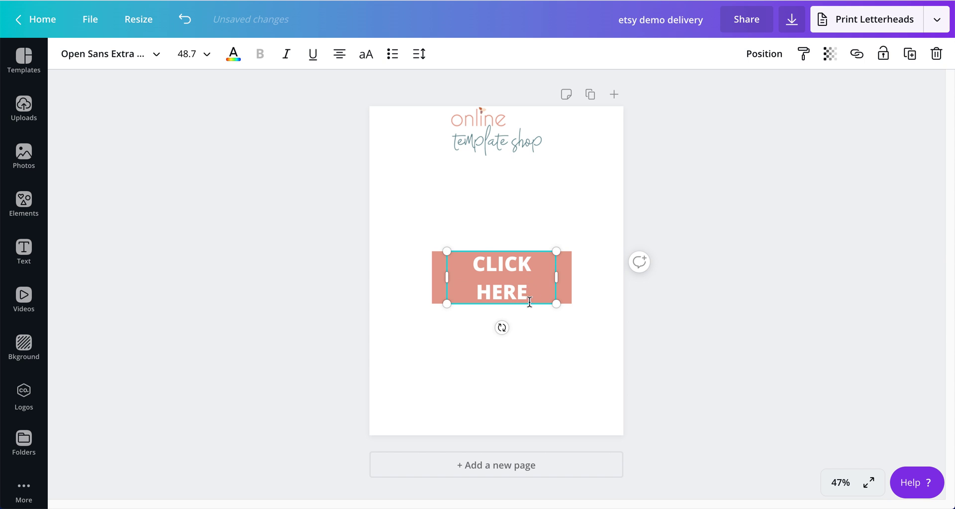
left_click_drag(557, 277, 572, 277)
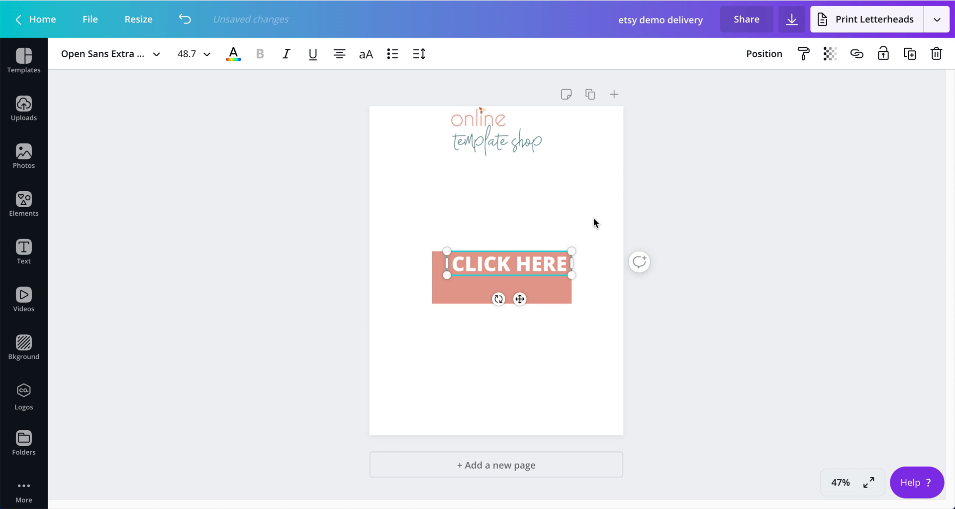
left_click(593, 219)
left_click_drag(507, 268, 498, 279)
- Copy the template share link and apply it as the CLICK HERE button's hyperlink
left_click(467, 382)
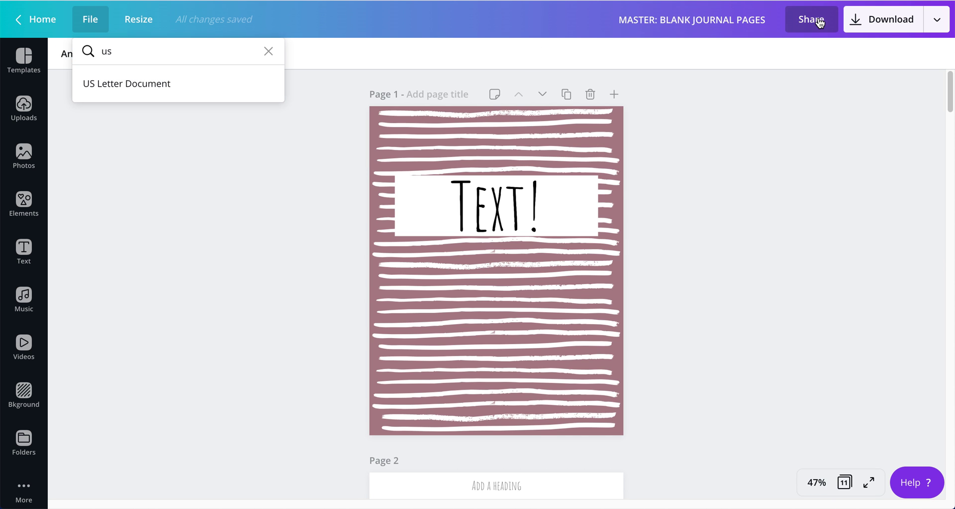
left_click(811, 20)
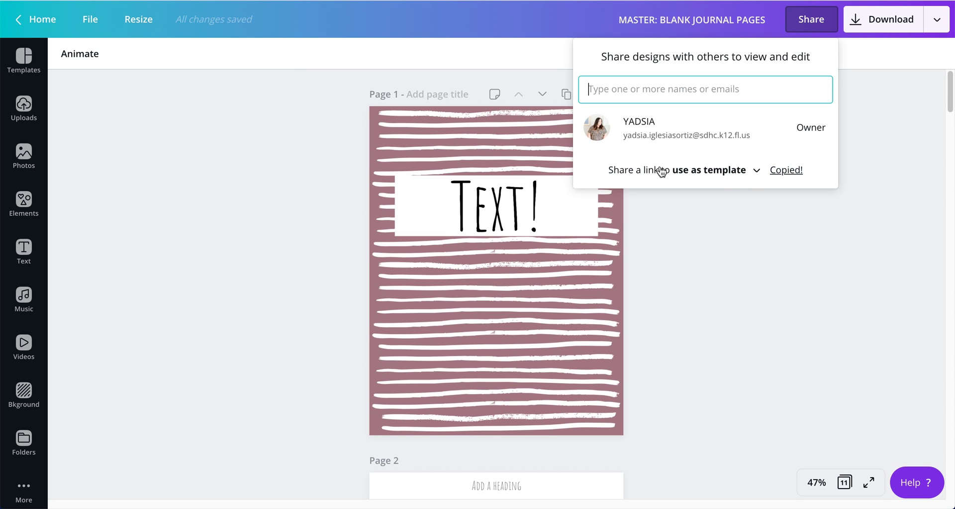
left_click(785, 171)
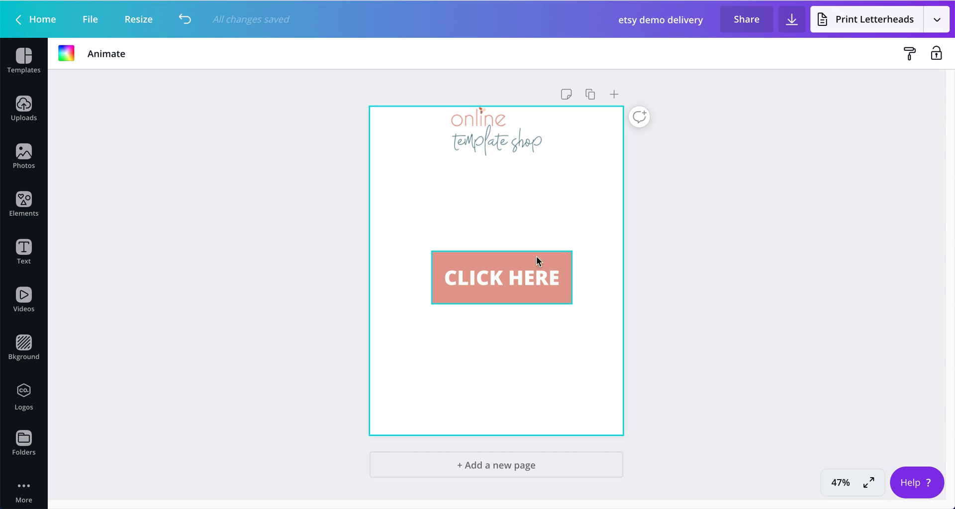
left_click(494, 255)
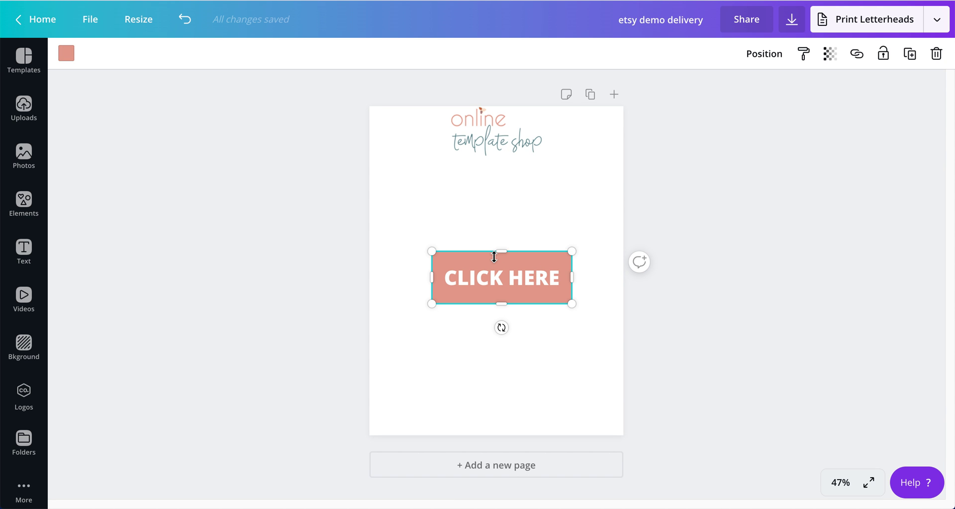
left_click(858, 57)
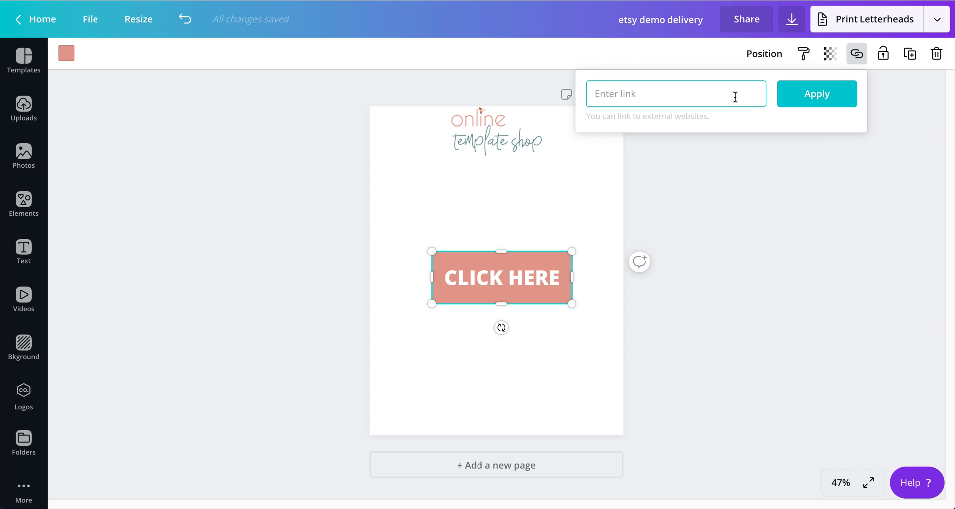
key("ctrl+v")
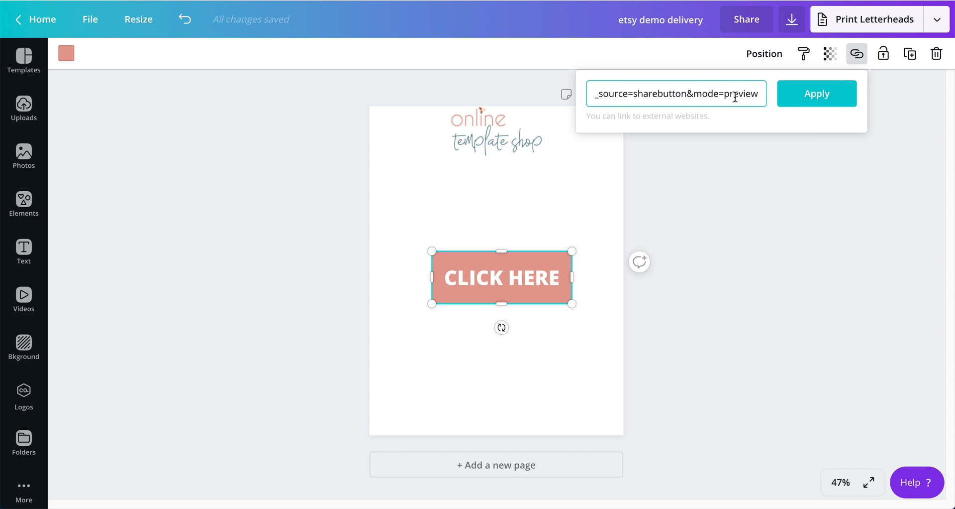
left_click(829, 96)
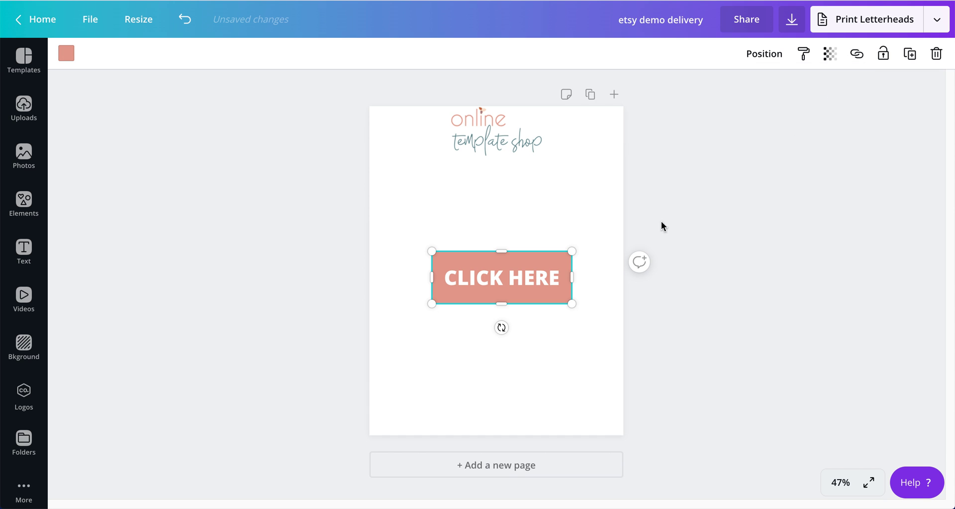
- Apply the template share link to the CLICK HERE text itself
left_click(516, 280)
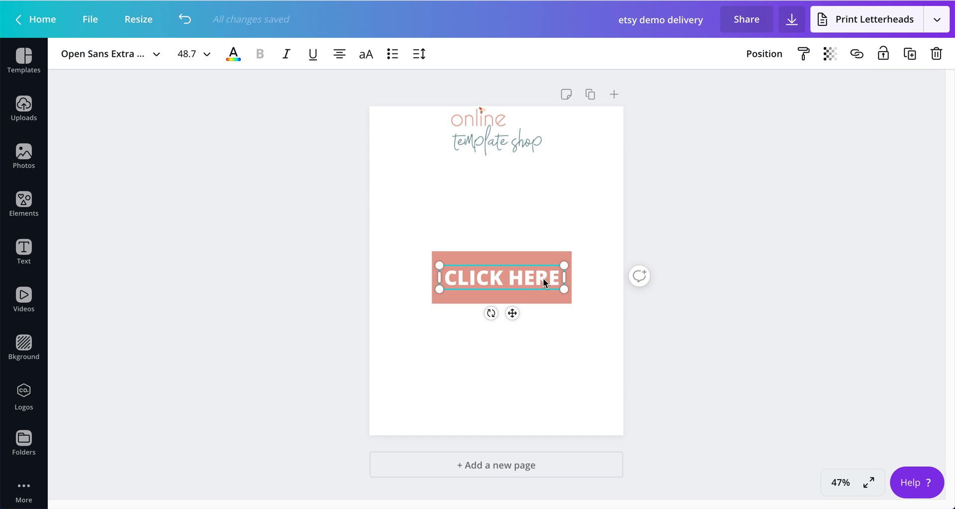
left_click(857, 54)
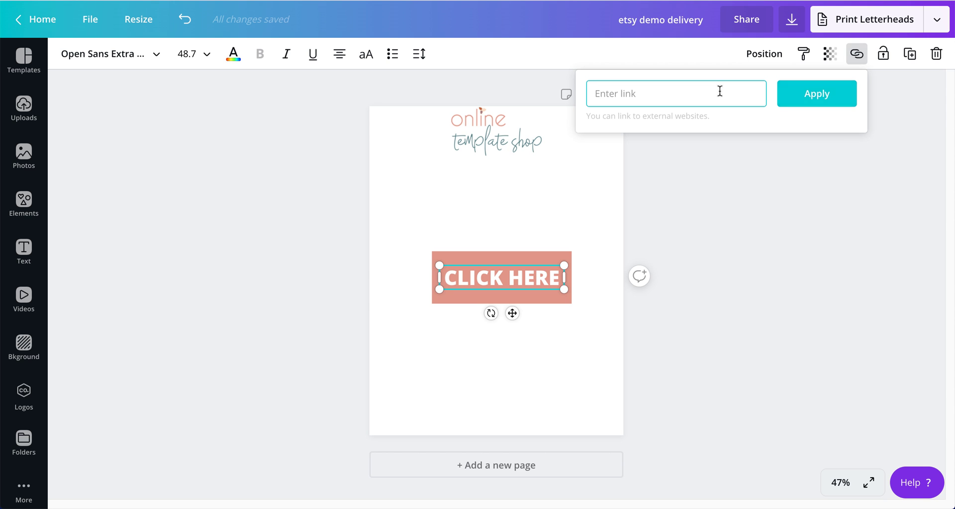
key("ctrl+v")
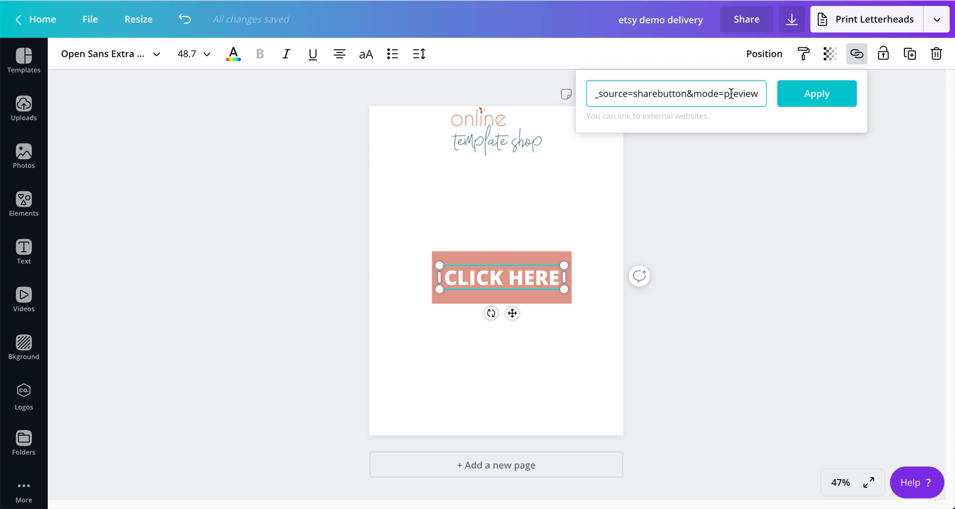
left_click(838, 96)
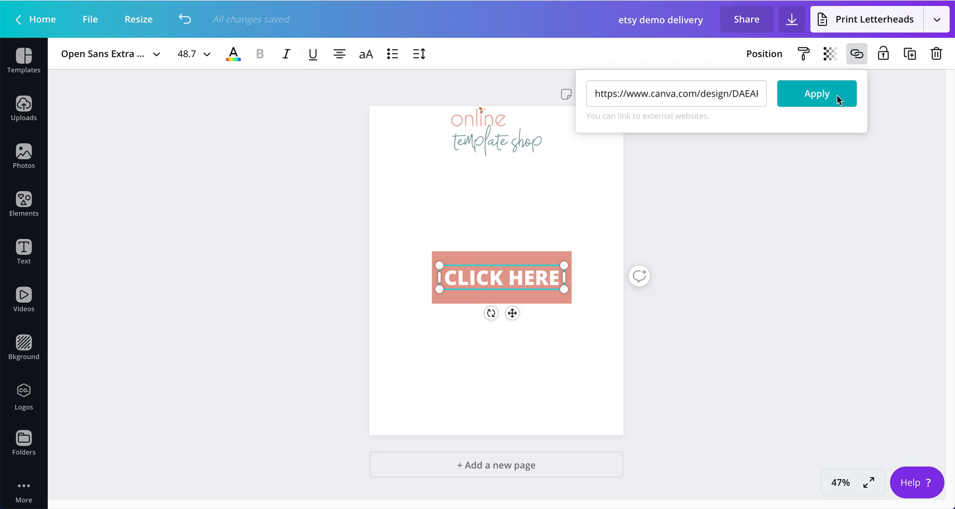
- Check the logo's link field and leave the logo unlinked
left_click(520, 142)
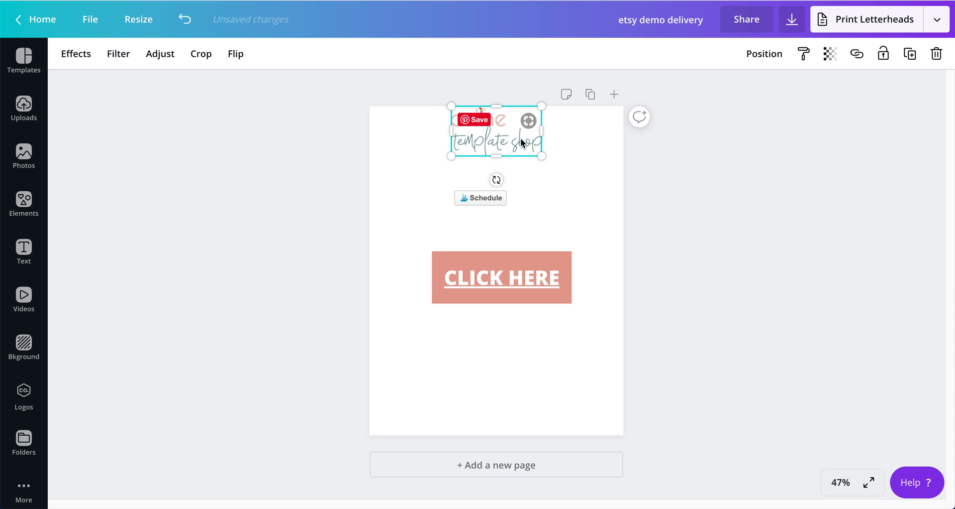
left_click(858, 57)
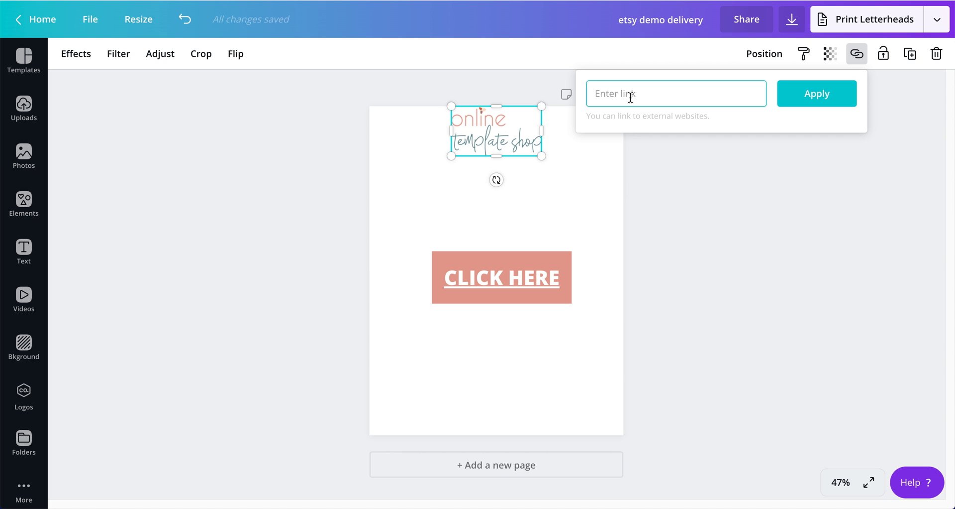
left_click(705, 178)
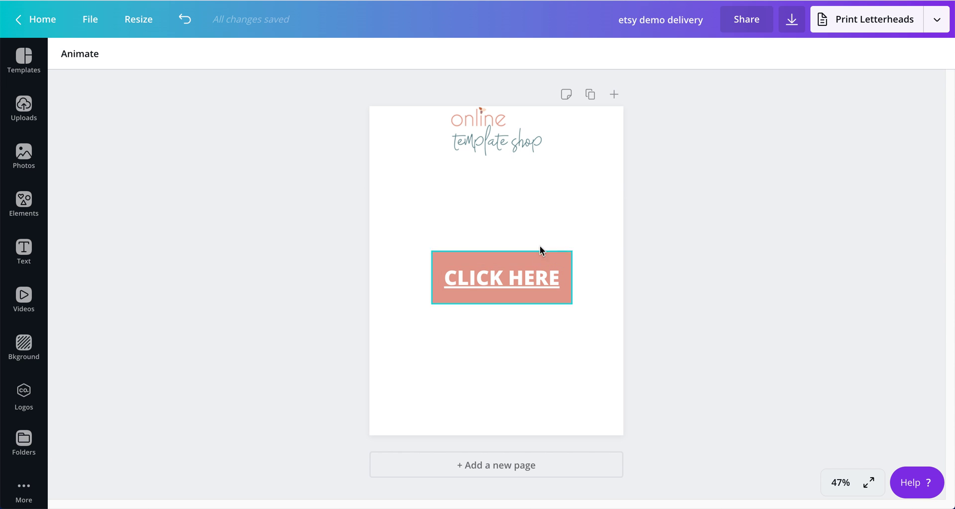
- Deselect the CLICK HERE button and close the leftover sharing panel
left_click_drag(471, 207, 632, 370)
left_click(522, 374)
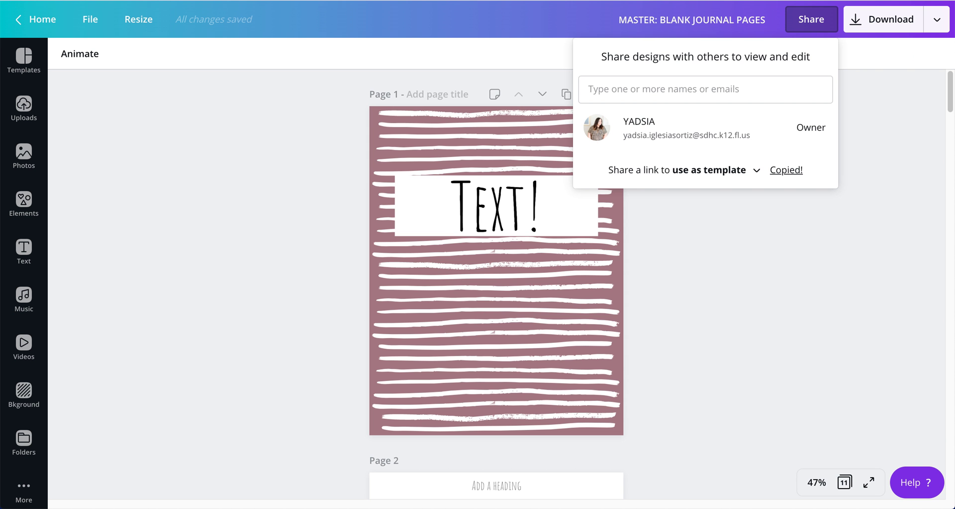
left_click(279, 125)
scroll(284, 235, "down", 20)
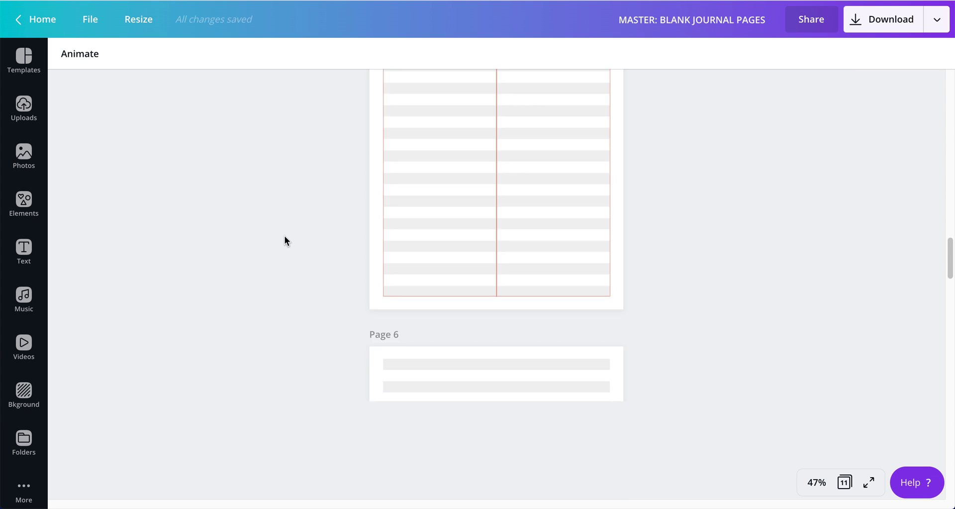
scroll(284, 241, "up", 20)
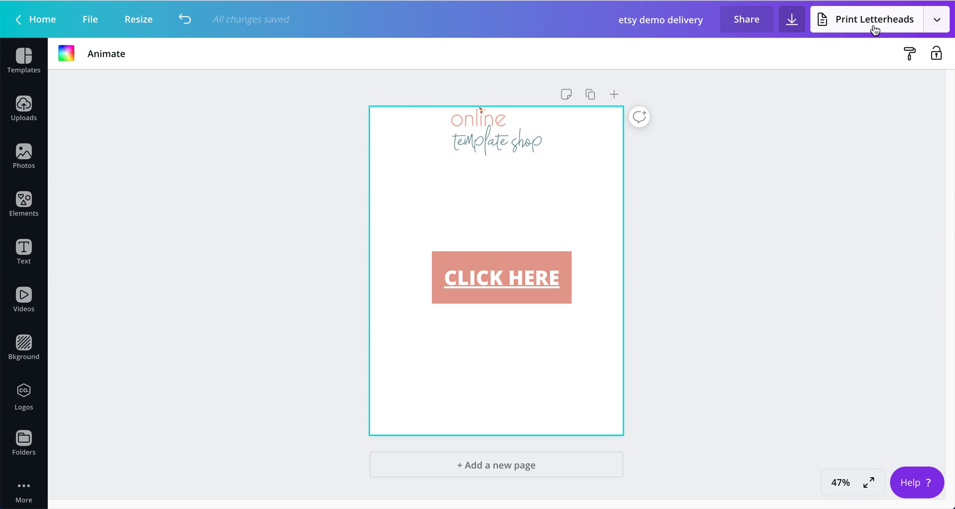
- Download the etsy demo delivery design as a PDF Standard file
left_click(938, 19)
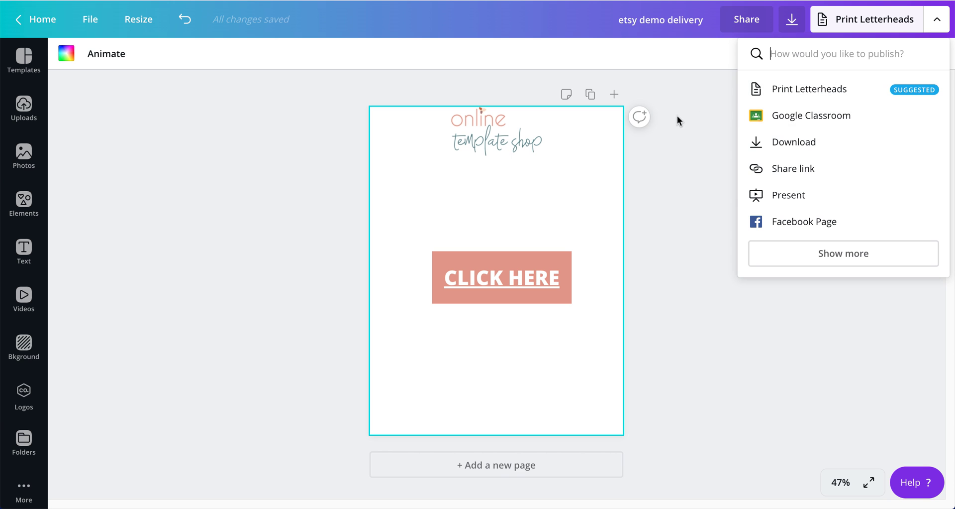
left_click(777, 142)
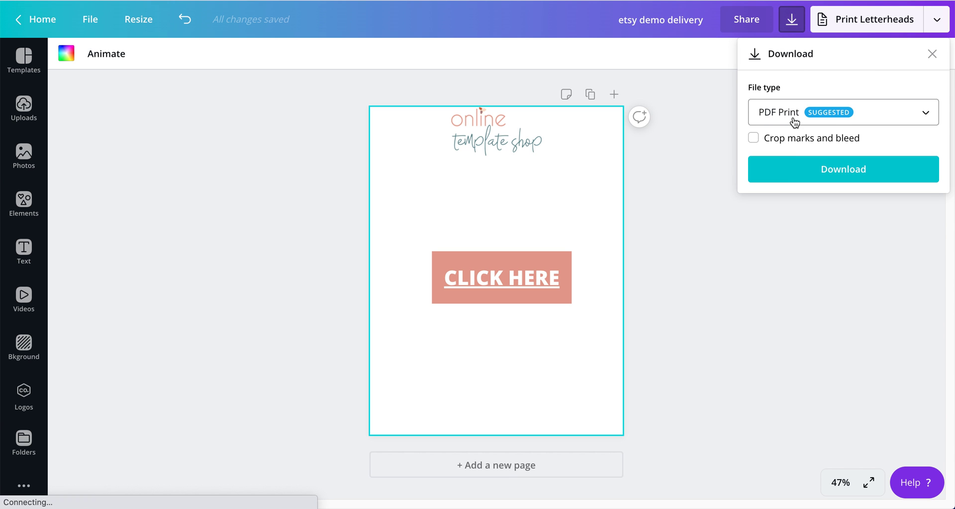
left_click(795, 120)
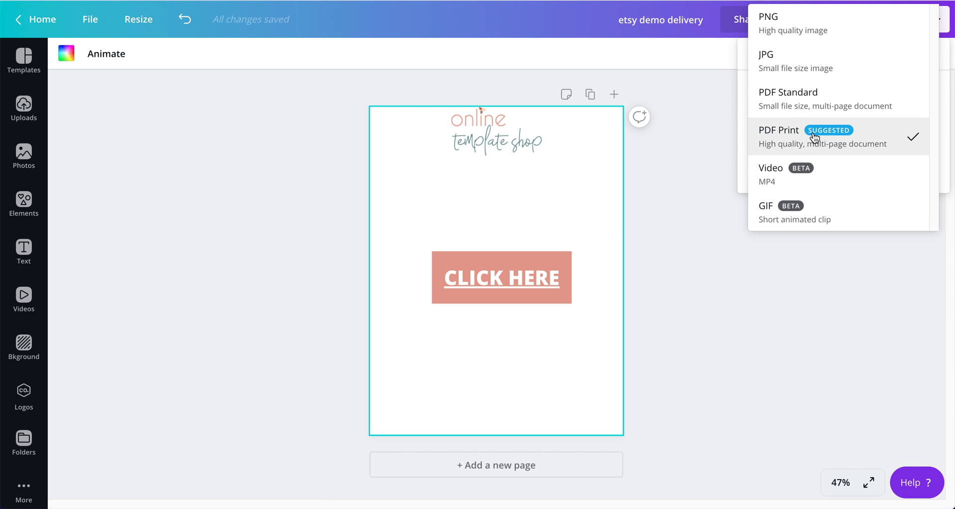
left_click(810, 135)
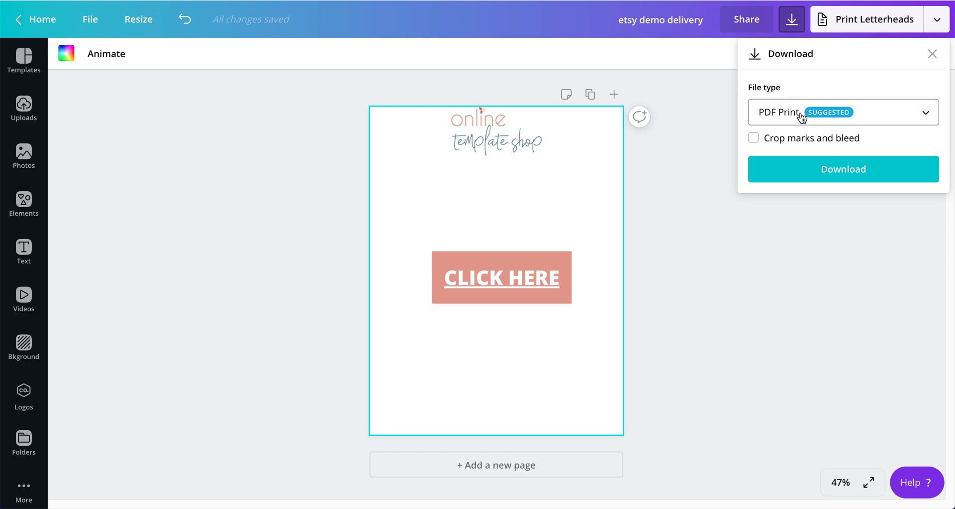
left_click(838, 120)
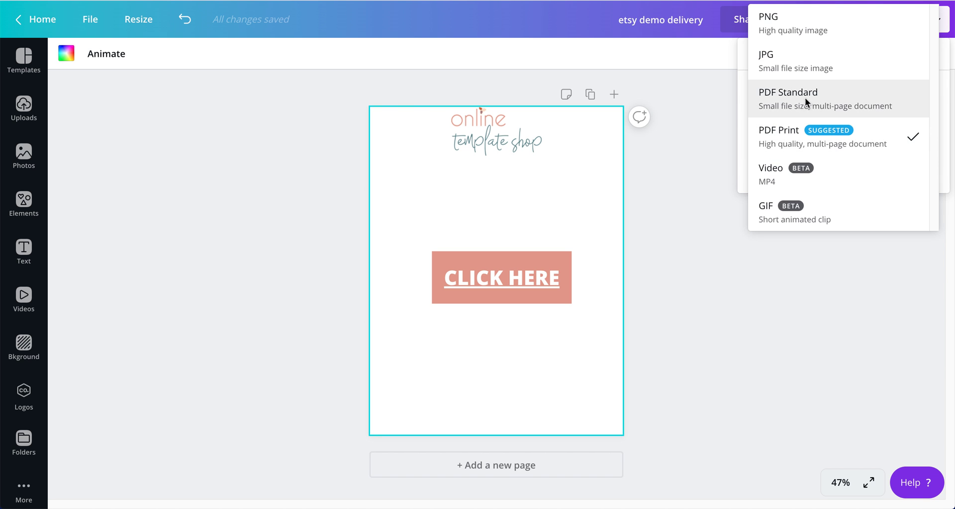
left_click(806, 107)
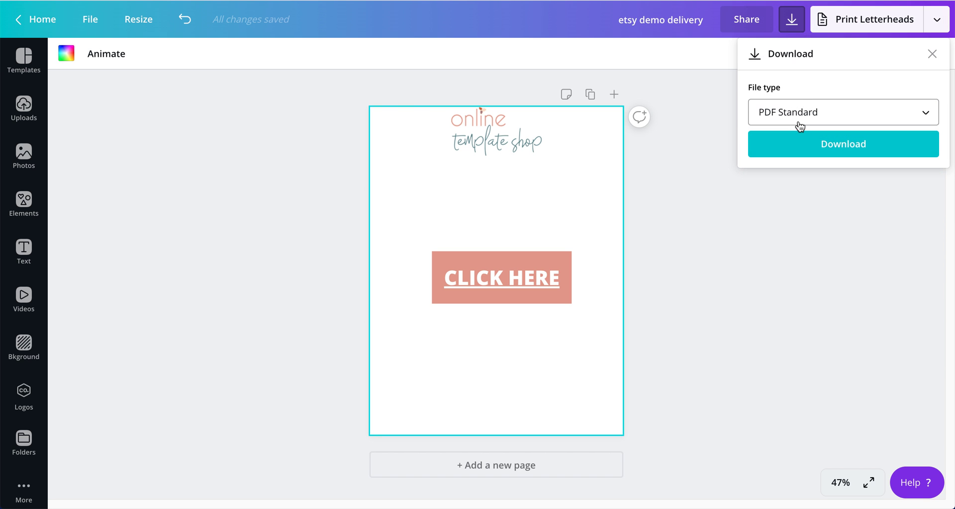
left_click(827, 146)
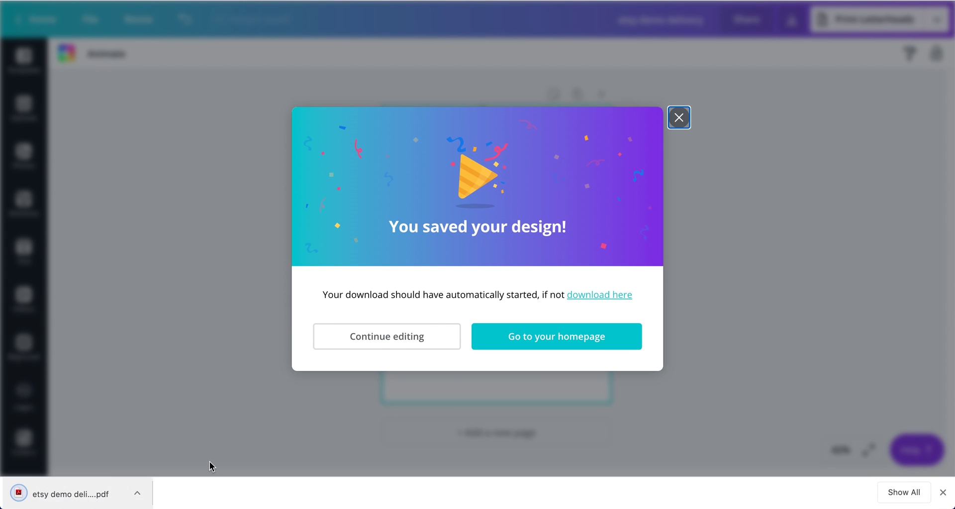
- Upload etsy demo delivery.pdf from Downloads to the Etsy listing's Digital files
key("ctrl+Tab")
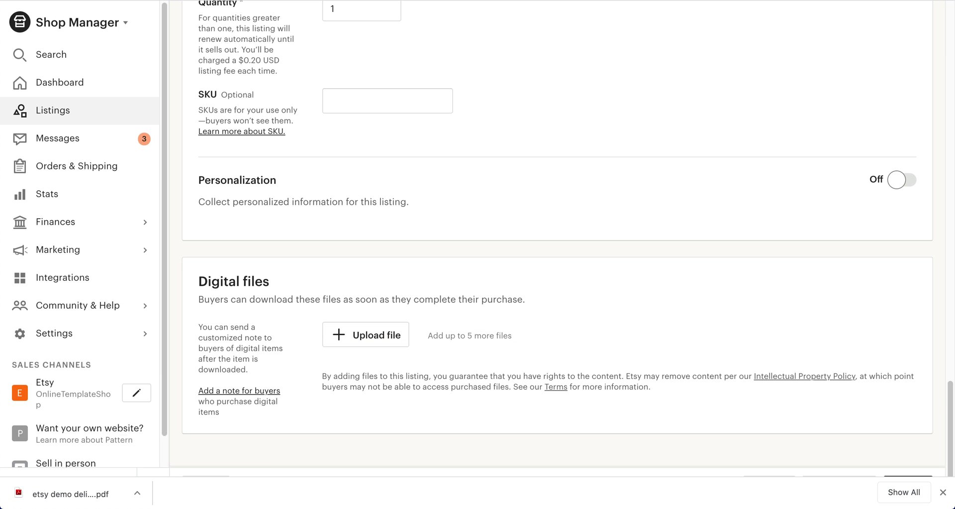
left_click(357, 334)
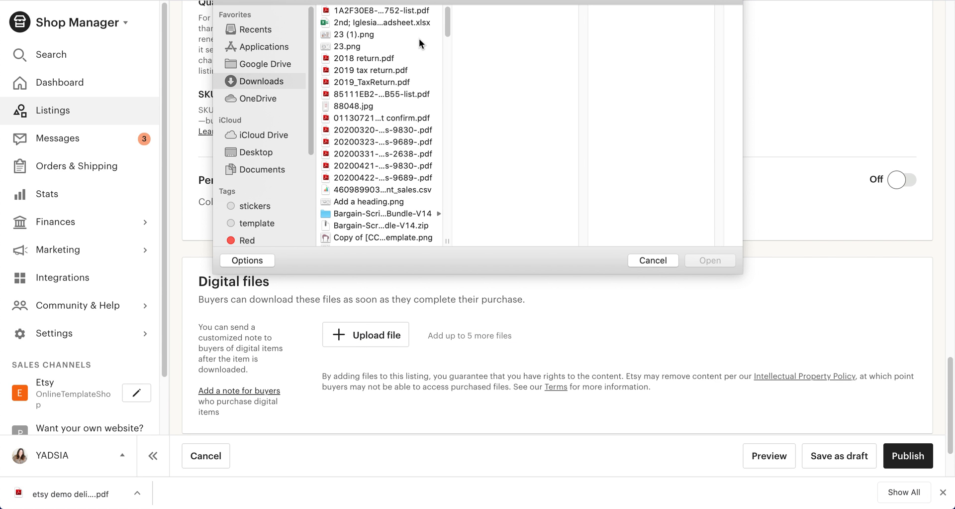
left_click_drag(448, 20, 449, 67)
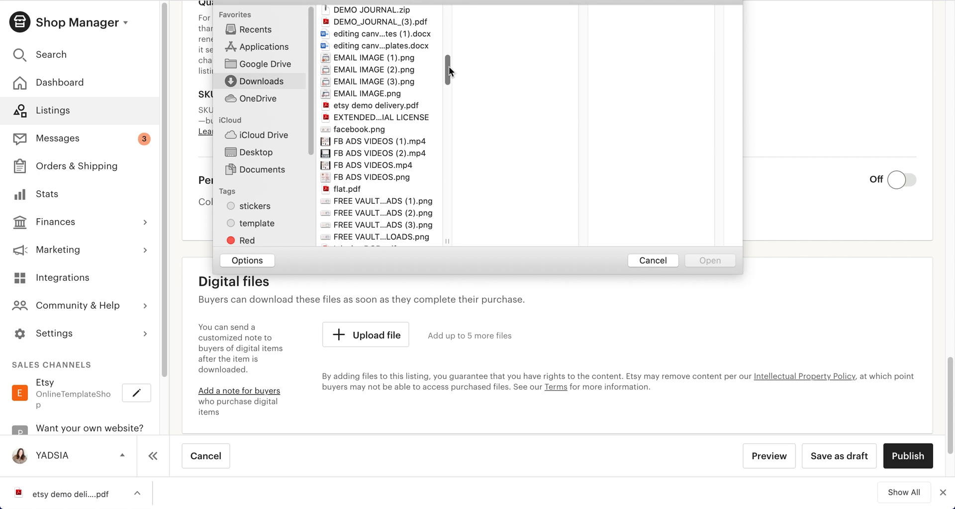
left_click(402, 105)
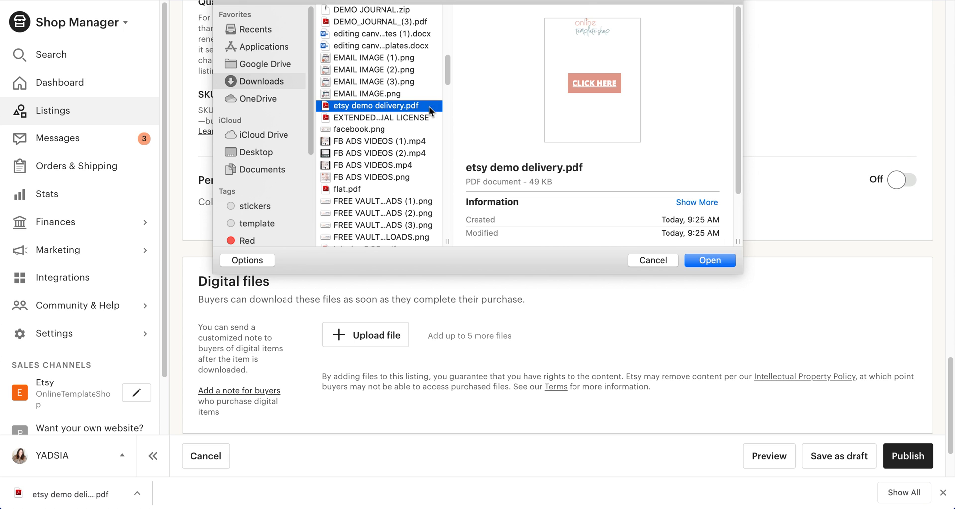
left_click(698, 261)
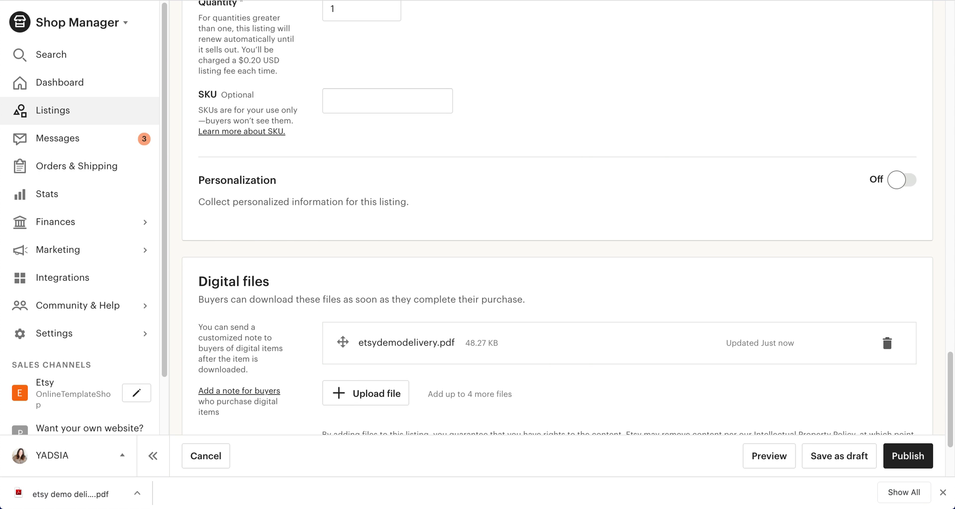
- Preview the uploaded etsydemodelivery.pdf while staying on the listing page
key("ctrl+Tab")
key("ctrl+shift+Tab")
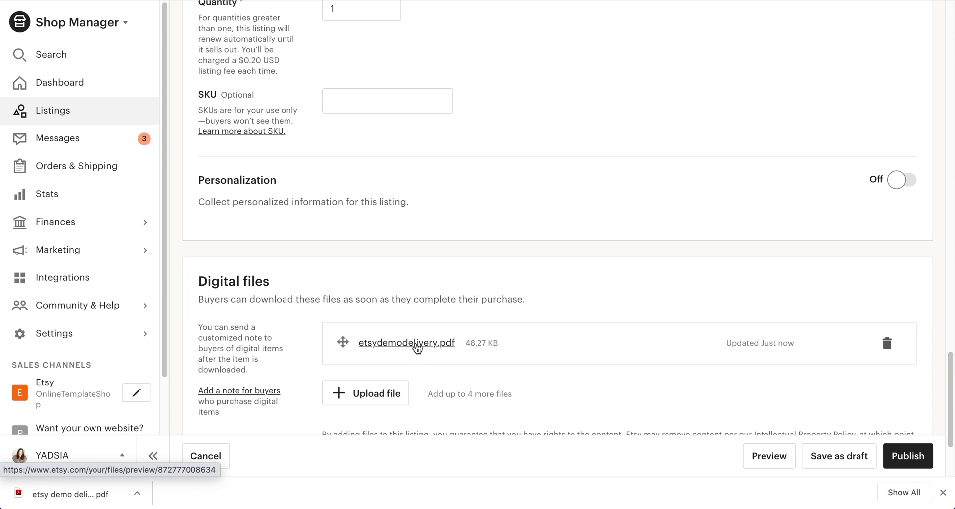
left_click(416, 344)
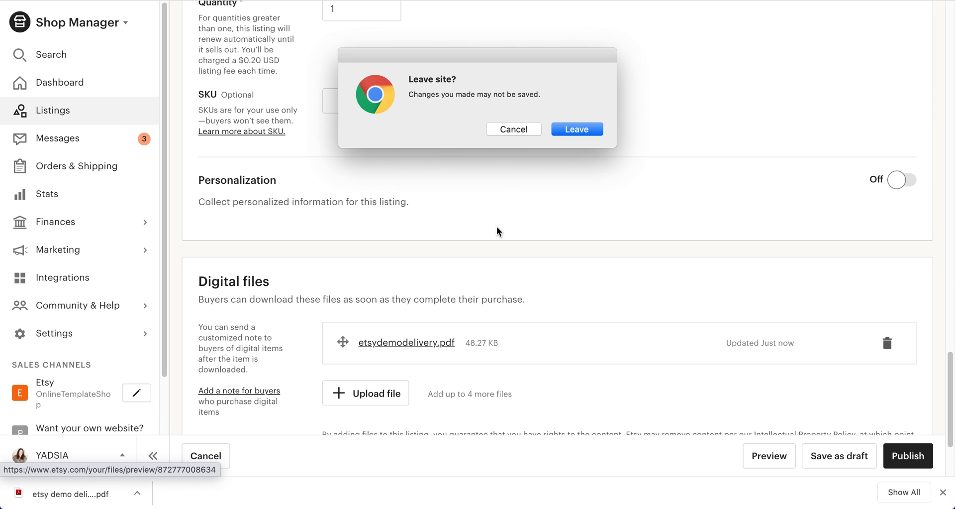
left_click(514, 129)
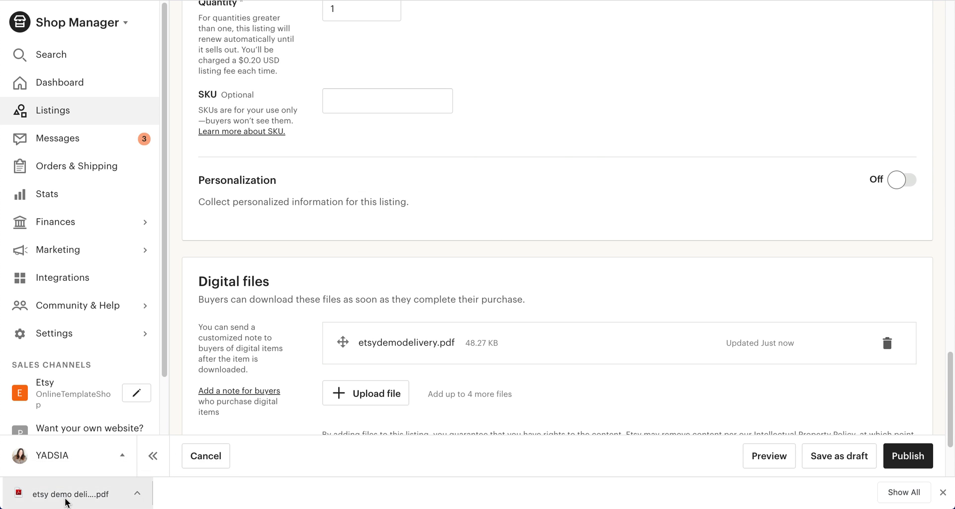
- Open the downloaded etsy demo delivery PDF and follow its CLICK HERE link to Canva
left_click(66, 498)
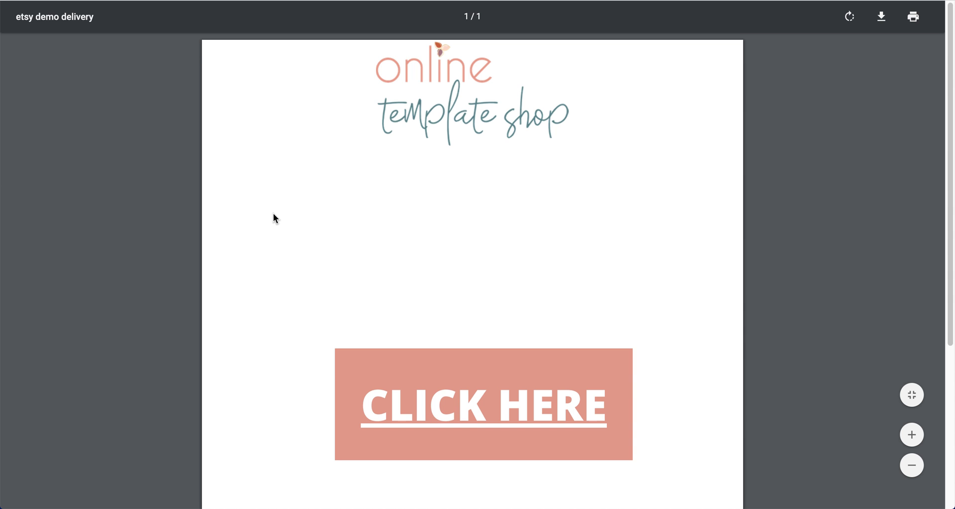
scroll(609, 396, "down", 5)
scroll(320, 123, "up", 2)
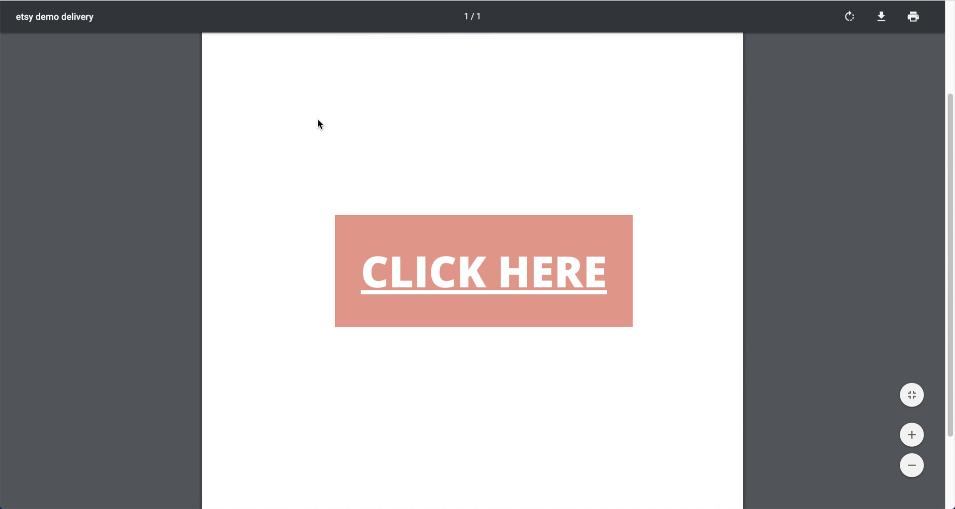
left_click(464, 269)
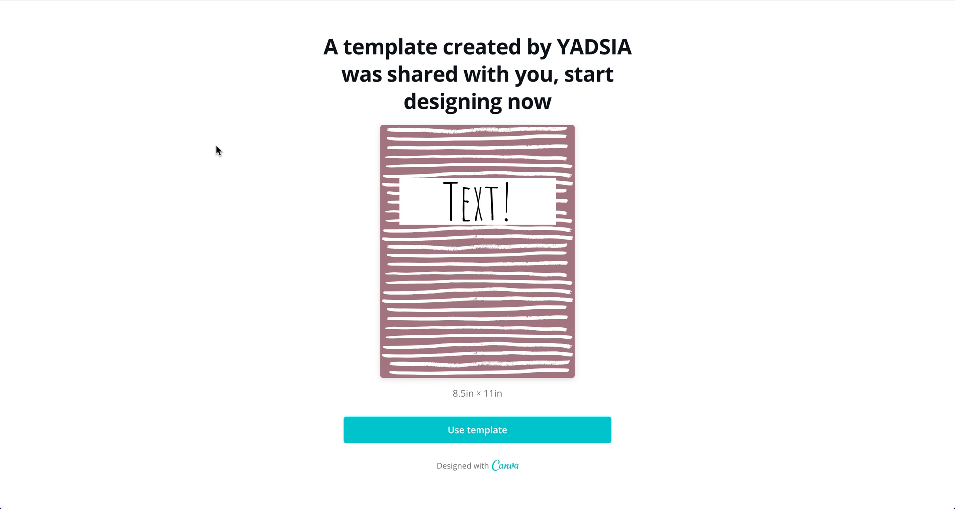
- Review the shared striped journal template, then return to the top of Page 1 in MASTER: BLANK JOURNAL PAGES
mouse_move(437, 124)
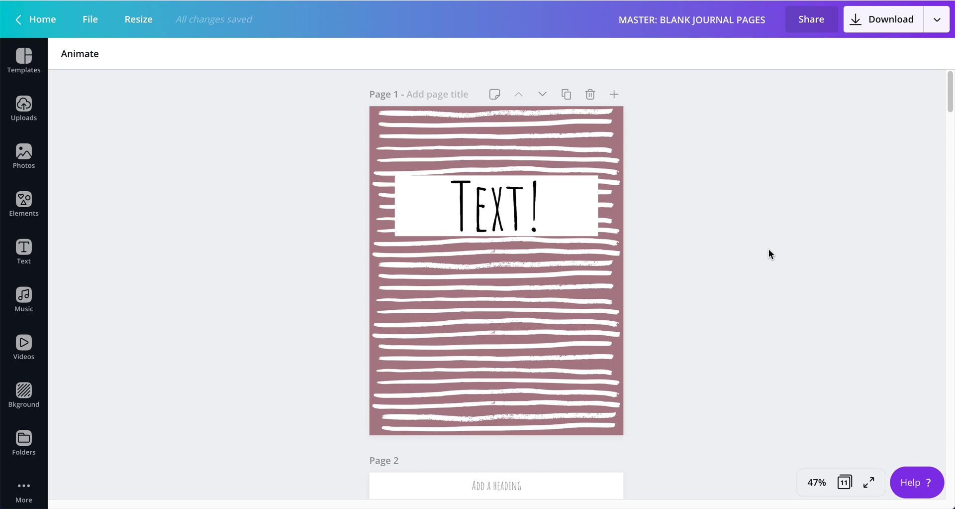
scroll(950, 114, "down", 1)
left_click(951, 82)
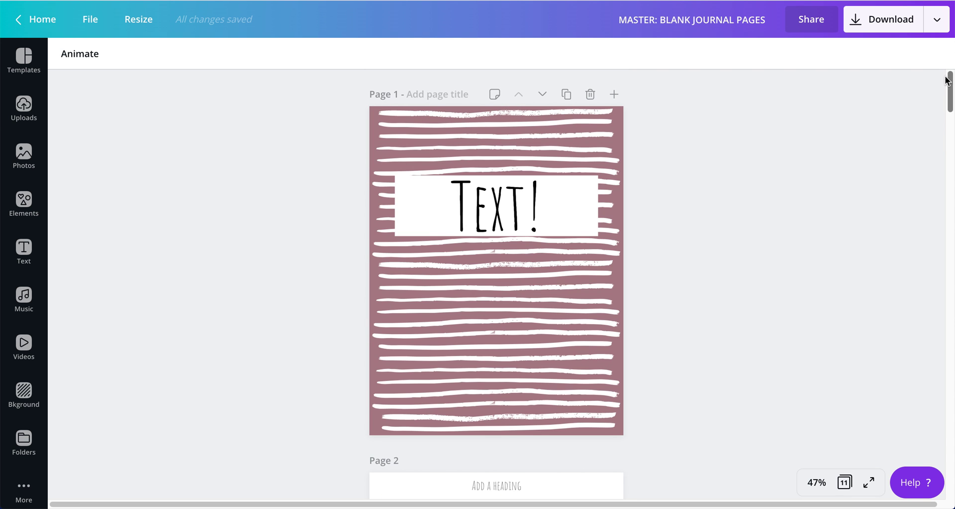